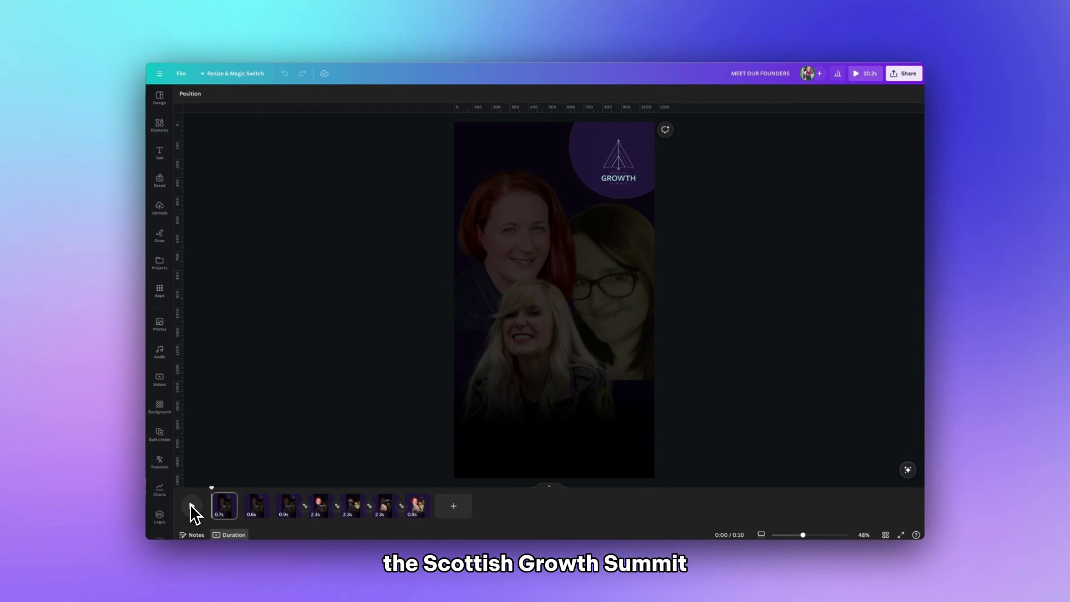
Play the finished founders video preview from the timeline
{"action": "left_click", "coordinate": [191, 505]}
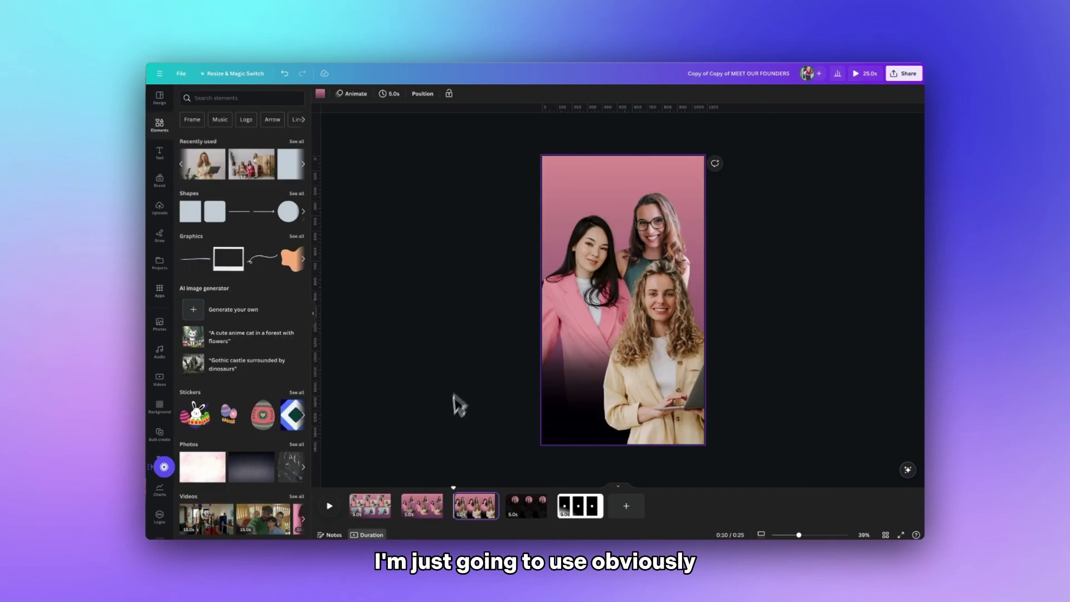
Rewind the video to the start and open photo editing for the pink-blazer founder
{"action": "left_click_drag", "start_coordinate": [449, 490], "coordinate": [347, 490]}
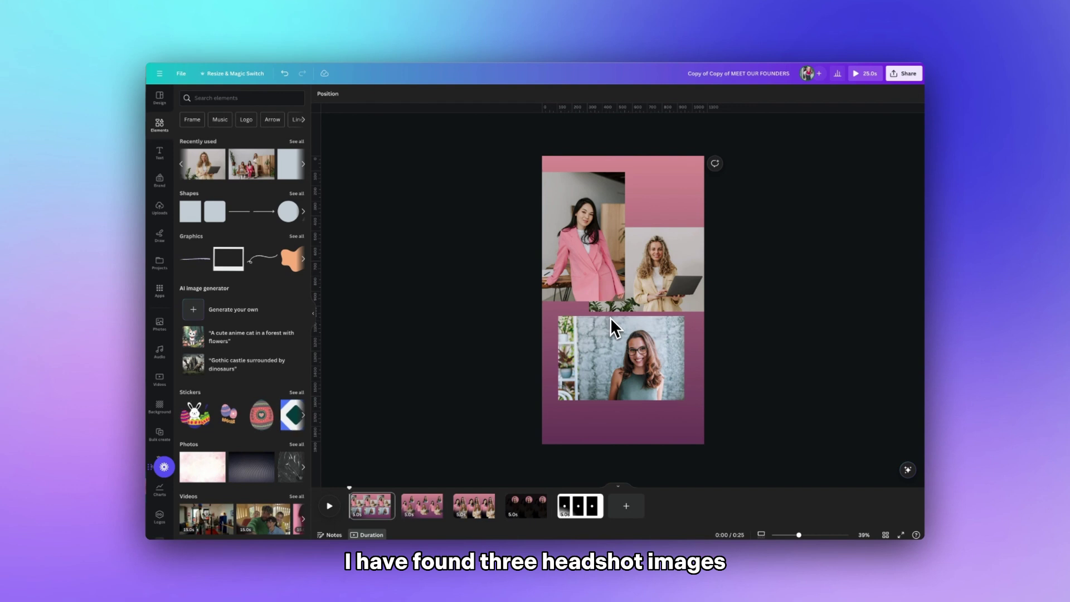
{"action": "left_click", "coordinate": [595, 287]}
{"action": "left_click", "coordinate": [332, 94]}
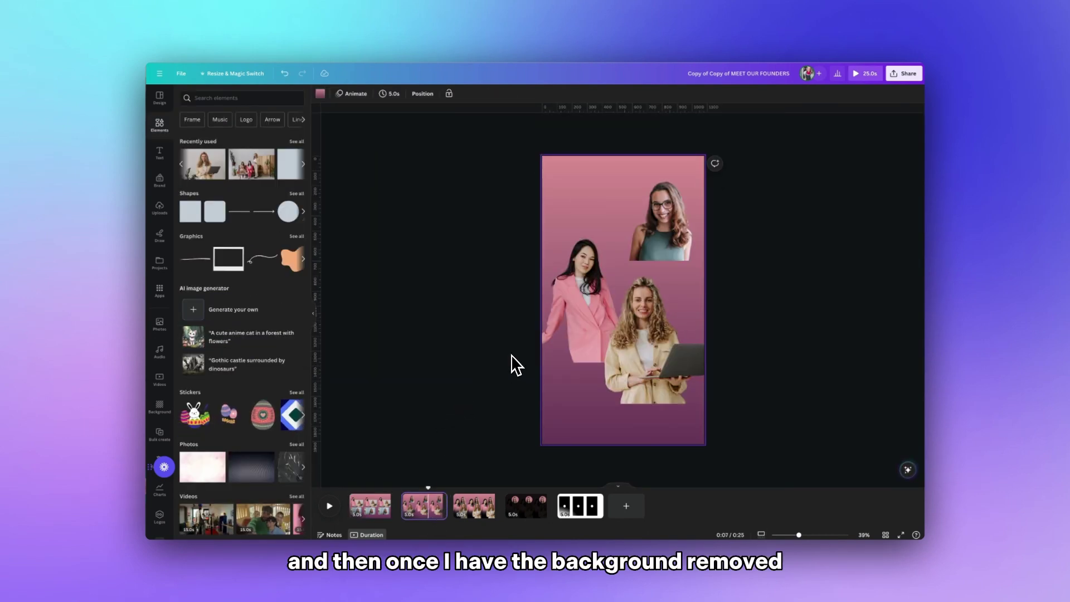
Enlarge the laptop, pink-blazer and glasses founders, shifting the pink-blazer one left to overlap
{"action": "left_click", "coordinate": [621, 359]}
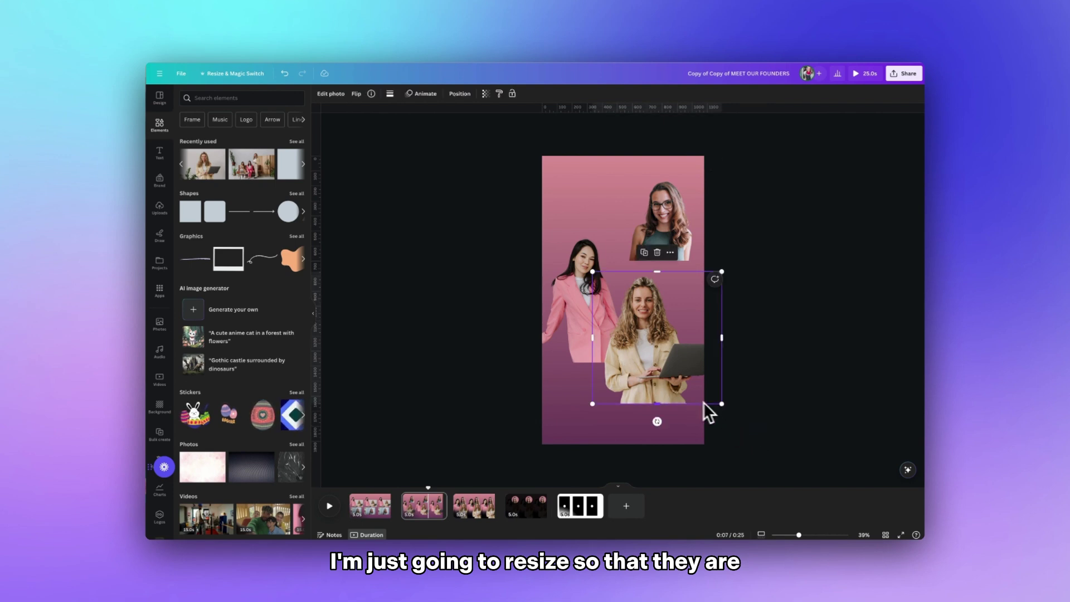
{"action": "left_click_drag", "start_coordinate": [722, 403], "coordinate": [761, 446]}
{"action": "left_click", "coordinate": [611, 313]}
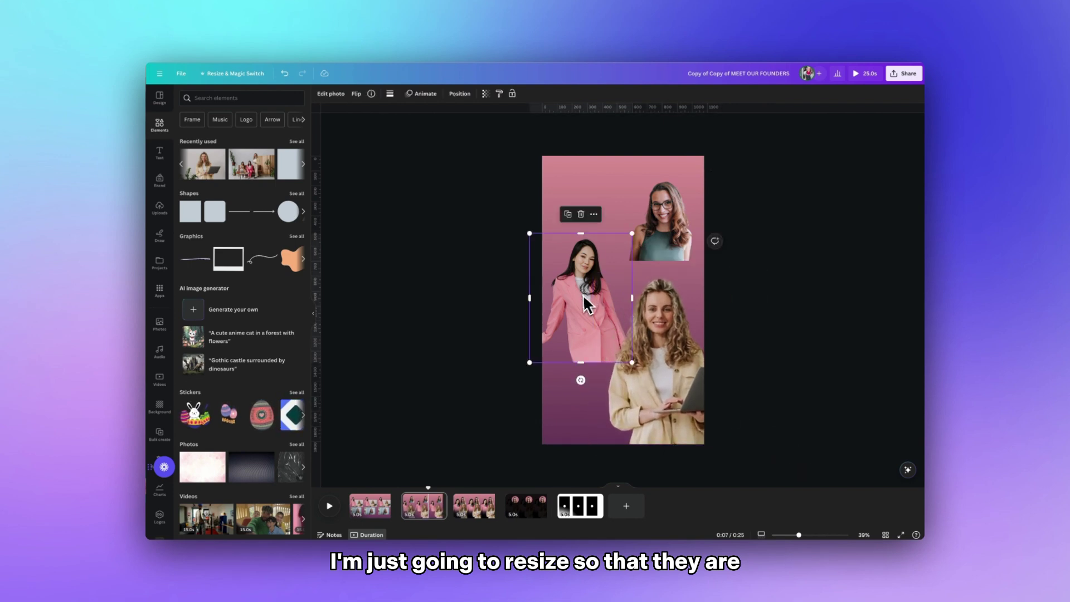
{"action": "left_click_drag", "start_coordinate": [634, 362], "coordinate": [674, 418]}
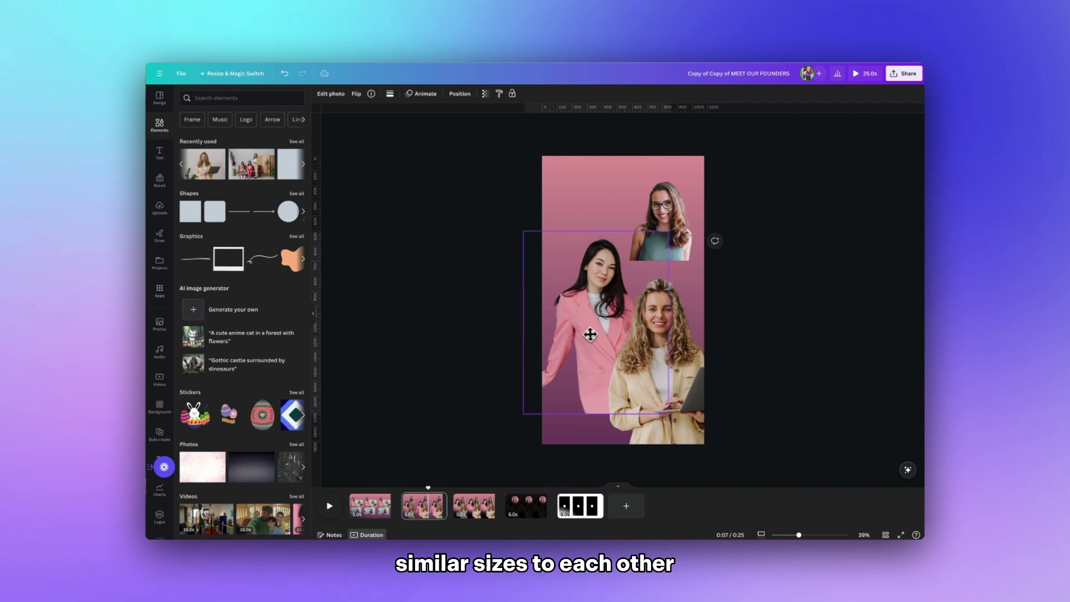
{"action": "left_click_drag", "start_coordinate": [586, 332], "coordinate": [579, 332]}
{"action": "left_click", "coordinate": [682, 229]}
{"action": "left_click_drag", "start_coordinate": [626, 260], "coordinate": [583, 313]}
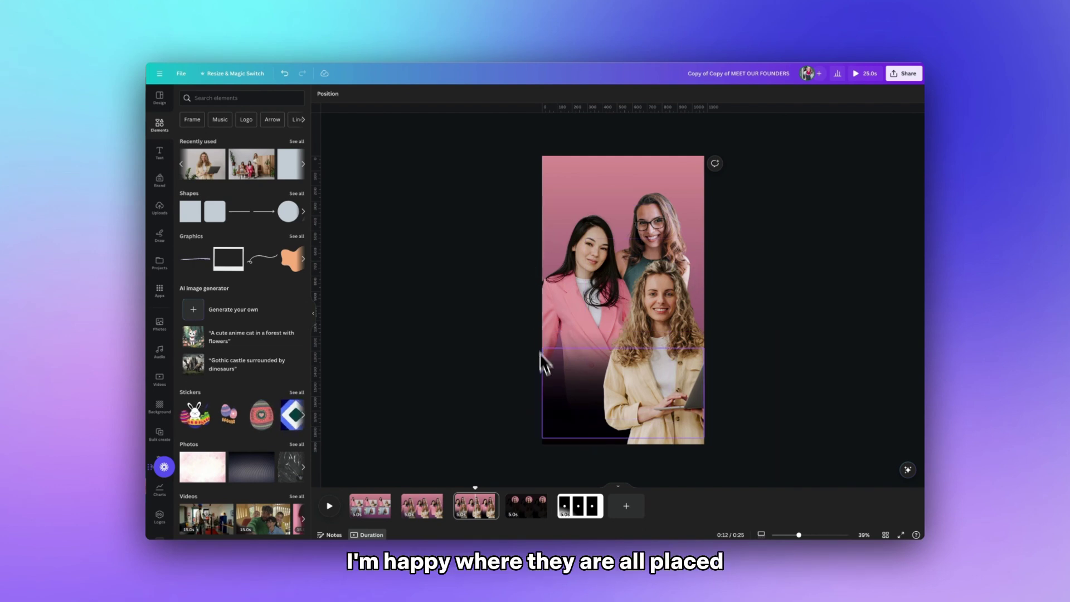
Nudge the bottom gradient shape, then zoom out and shift the dark overlay's circular cutout
{"action": "left_click", "coordinate": [560, 398]}
{"action": "mouse_move", "coordinate": [571, 410]}
{"action": "left_mouse_down"}
{"action": "mouse_move", "coordinate": [569, 208]}
{"action": "mouse_move", "coordinate": [581, 212]}
{"action": "mouse_move", "coordinate": [574, 413]}
{"action": "mouse_move", "coordinate": [572, 404]}
{"action": "left_mouse_up"}
{"action": "left_click", "coordinate": [507, 386]}
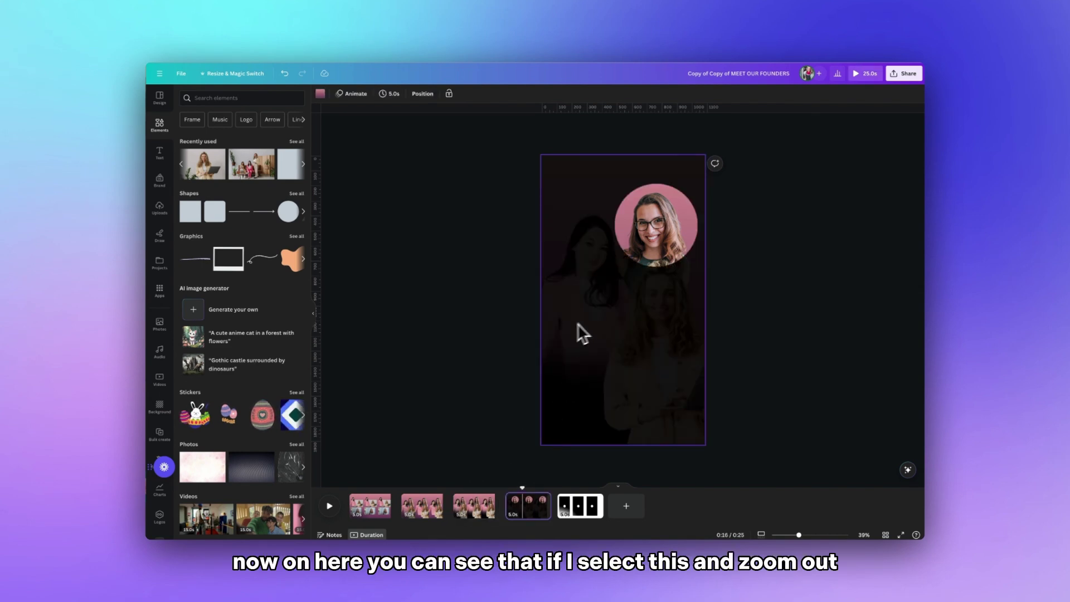
{"action": "left_click", "coordinate": [613, 315]}
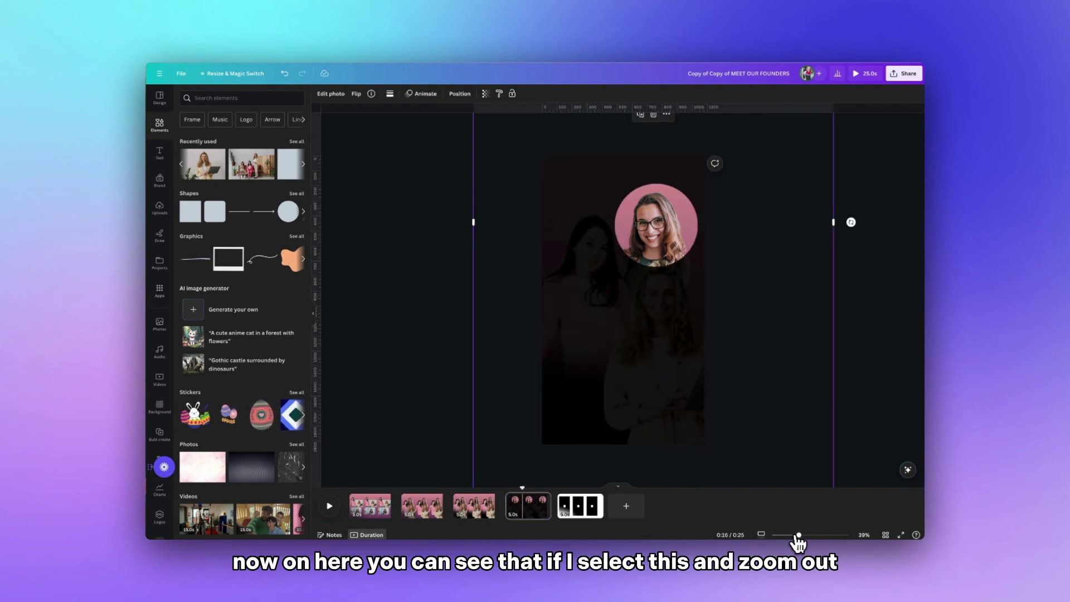
{"action": "mouse_move", "coordinate": [799, 536]}
{"action": "left_mouse_down"}
{"action": "mouse_move", "coordinate": [782, 537]}
{"action": "mouse_move", "coordinate": [792, 537]}
{"action": "left_mouse_up"}
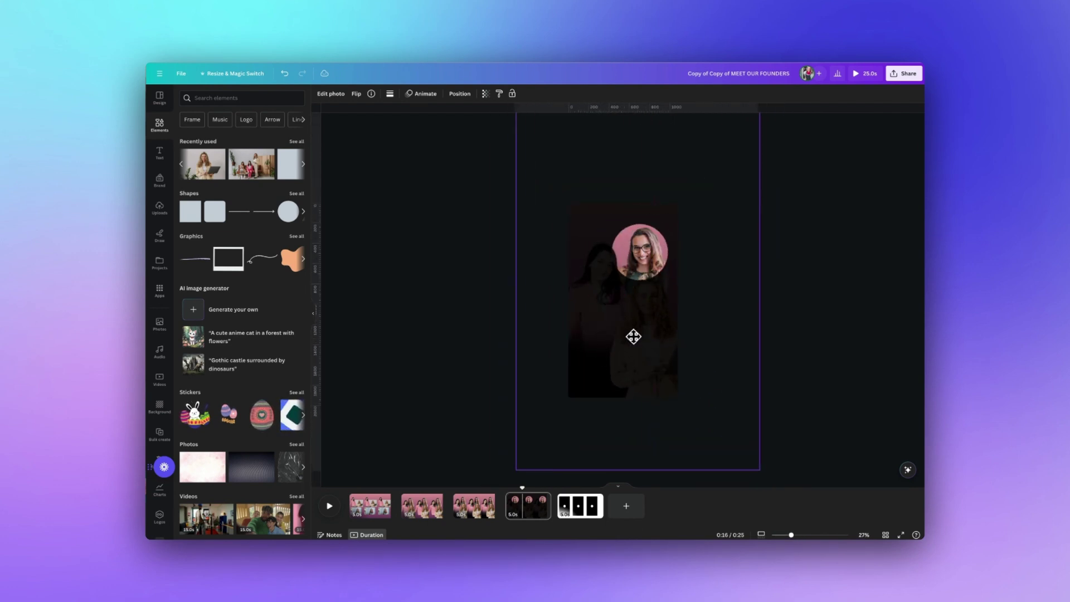
{"action": "mouse_move", "coordinate": [635, 335]}
{"action": "left_mouse_down"}
{"action": "mouse_move", "coordinate": [645, 336]}
{"action": "mouse_move", "coordinate": [602, 363]}
{"action": "mouse_move", "coordinate": [636, 360]}
{"action": "mouse_move", "coordinate": [640, 332]}
{"action": "left_mouse_up"}
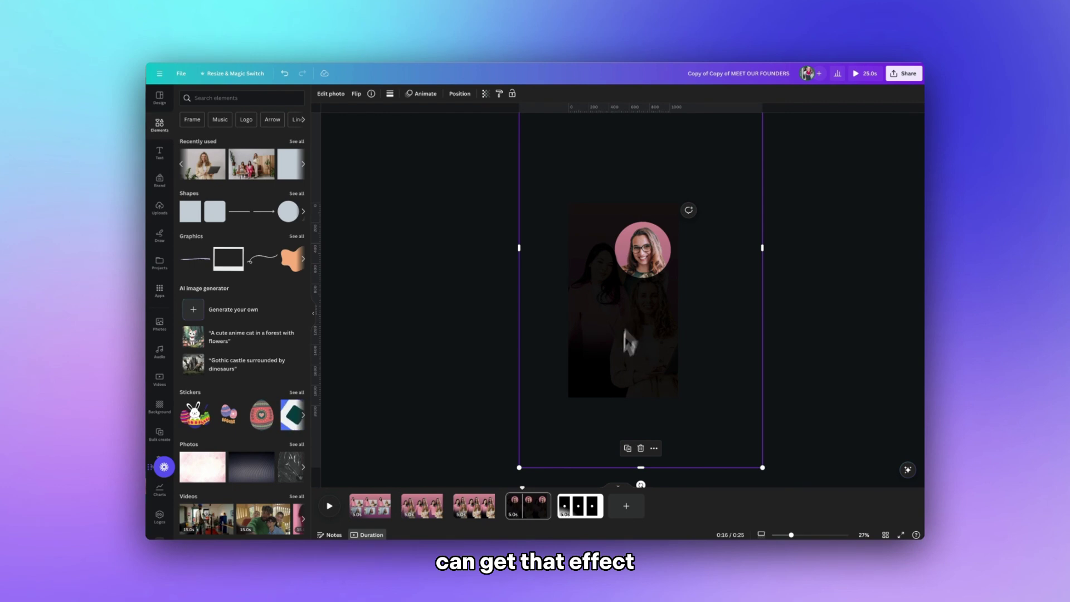
Add a square sized to nearly fill the blank page, leaving a white margin
{"action": "left_click", "coordinate": [582, 507]}
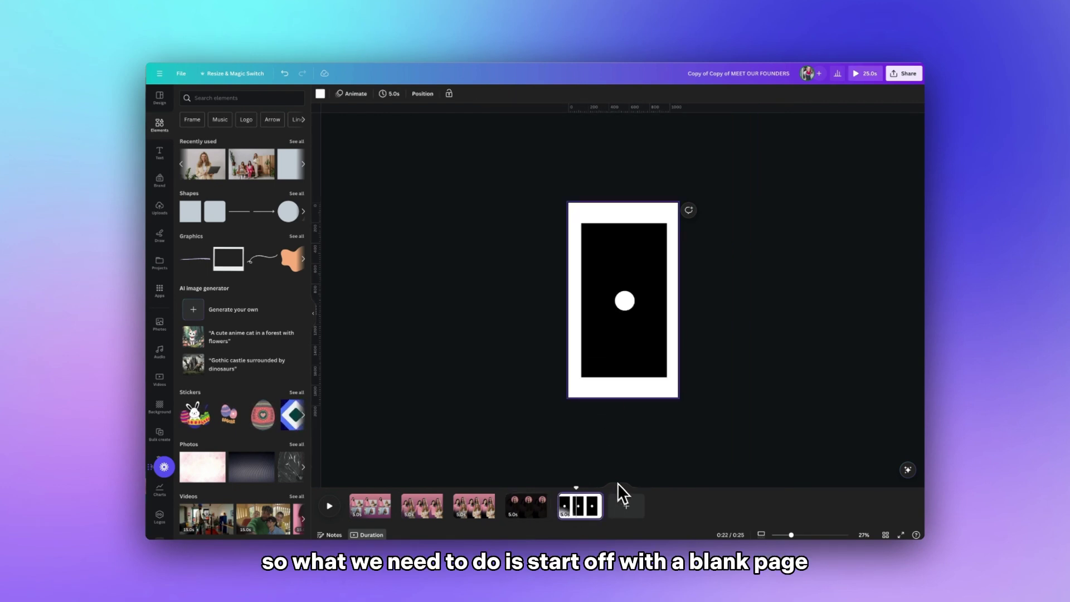
{"action": "left_click_drag", "start_coordinate": [792, 534], "coordinate": [800, 534]}
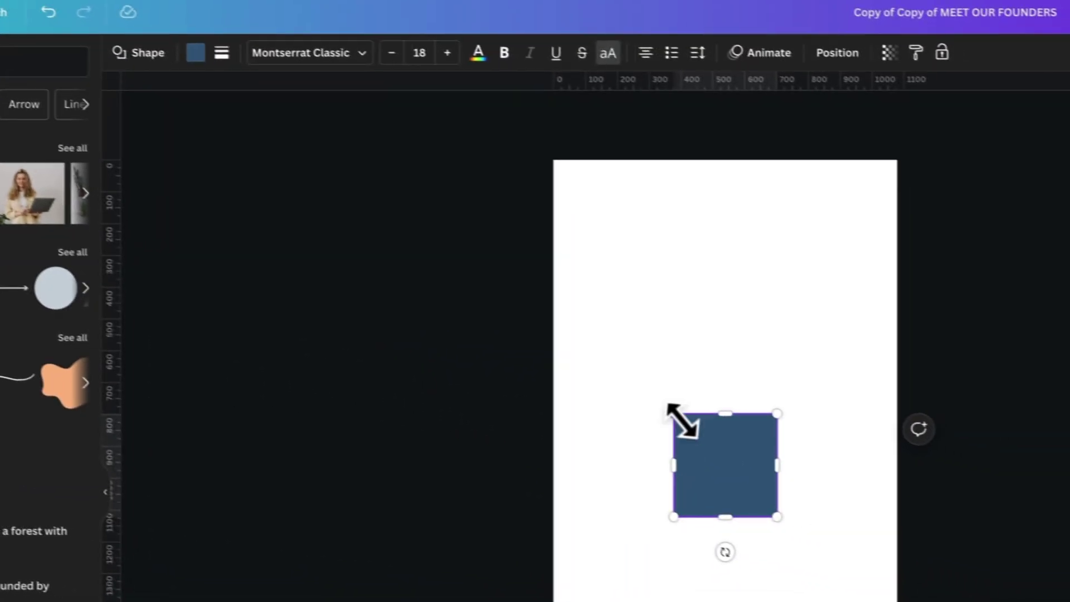
{"action": "left_click_drag", "start_coordinate": [601, 278], "coordinate": [549, 139]}
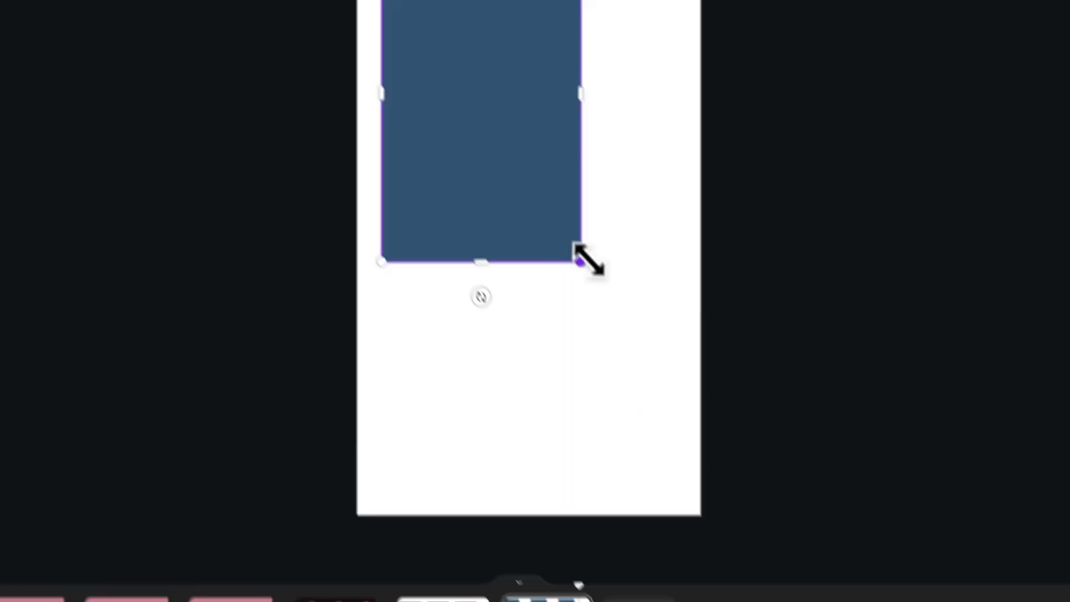
{"action": "left_click_drag", "start_coordinate": [580, 254], "coordinate": [652, 428]}
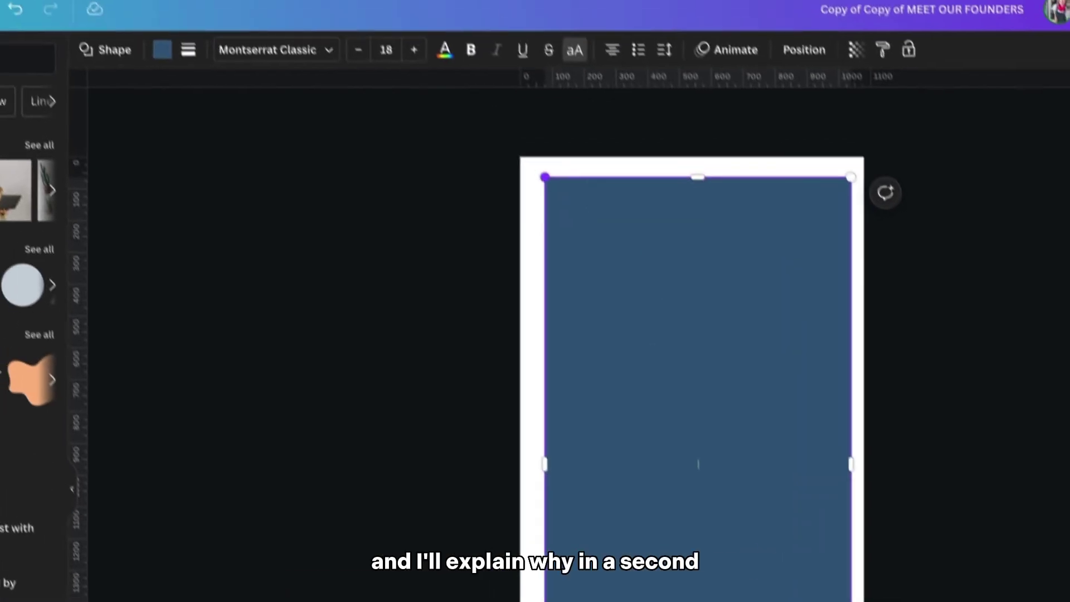
{"action": "left_click_drag", "start_coordinate": [545, 176], "coordinate": [551, 201]}
Colour the rectangle black and add a white circle centred on it
{"action": "left_click", "coordinate": [179, 78]}
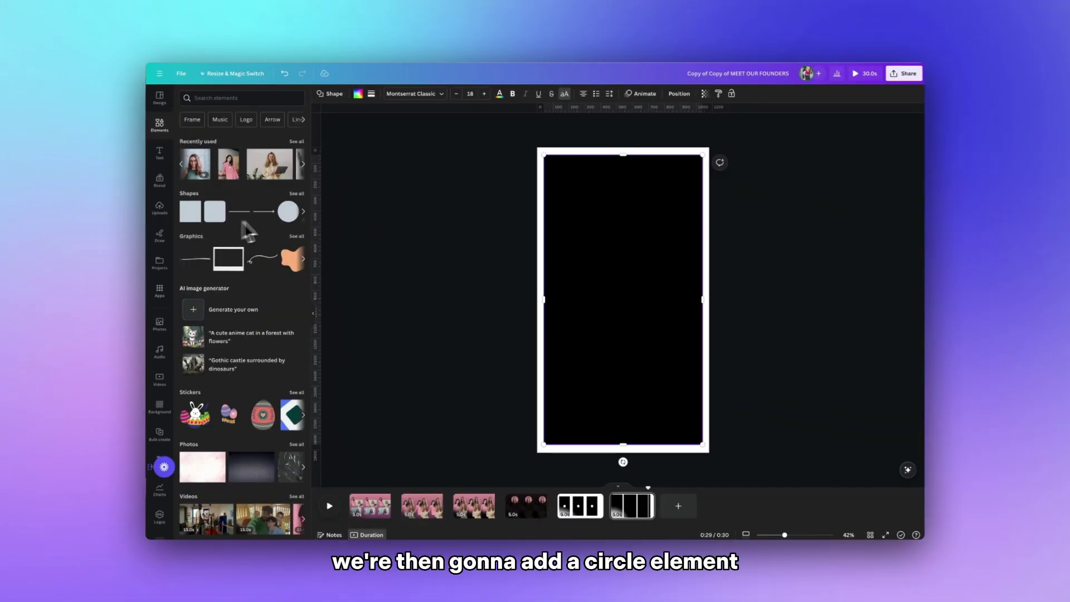
{"action": "left_click", "coordinate": [288, 212]}
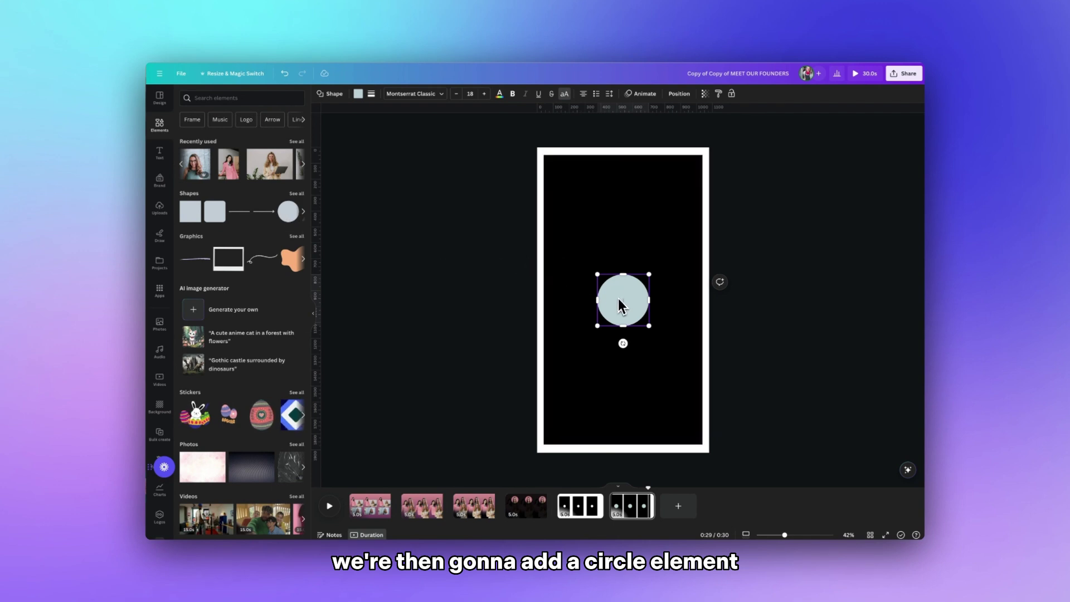
{"action": "left_click_drag", "start_coordinate": [615, 289], "coordinate": [615, 296]}
{"action": "left_click", "coordinate": [358, 93]}
{"action": "left_click", "coordinate": [274, 140]}
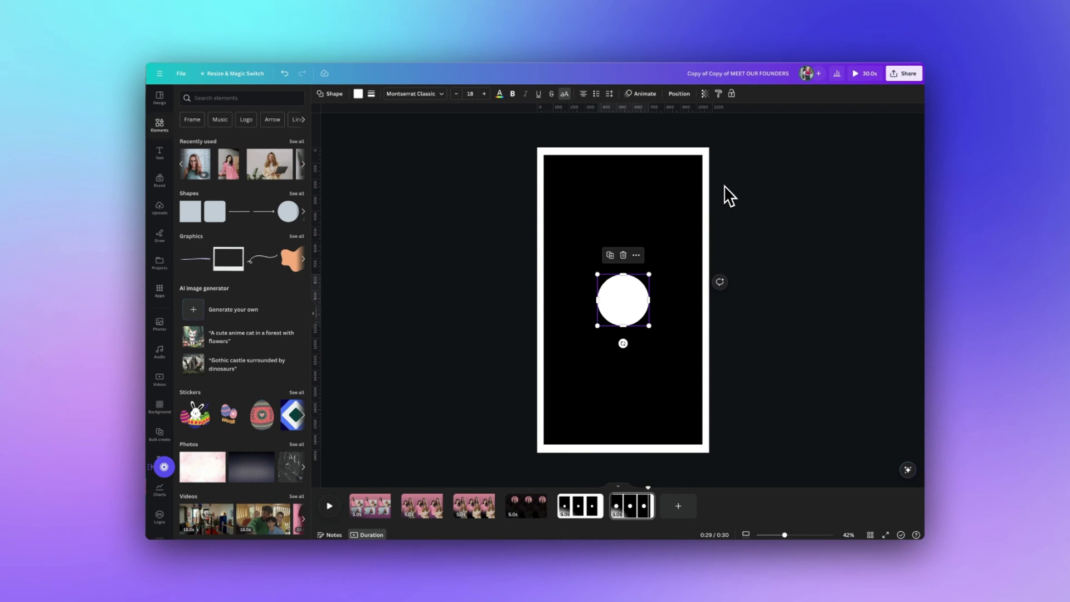
Download only the current page as a PNG
{"action": "left_click", "coordinate": [905, 73]}
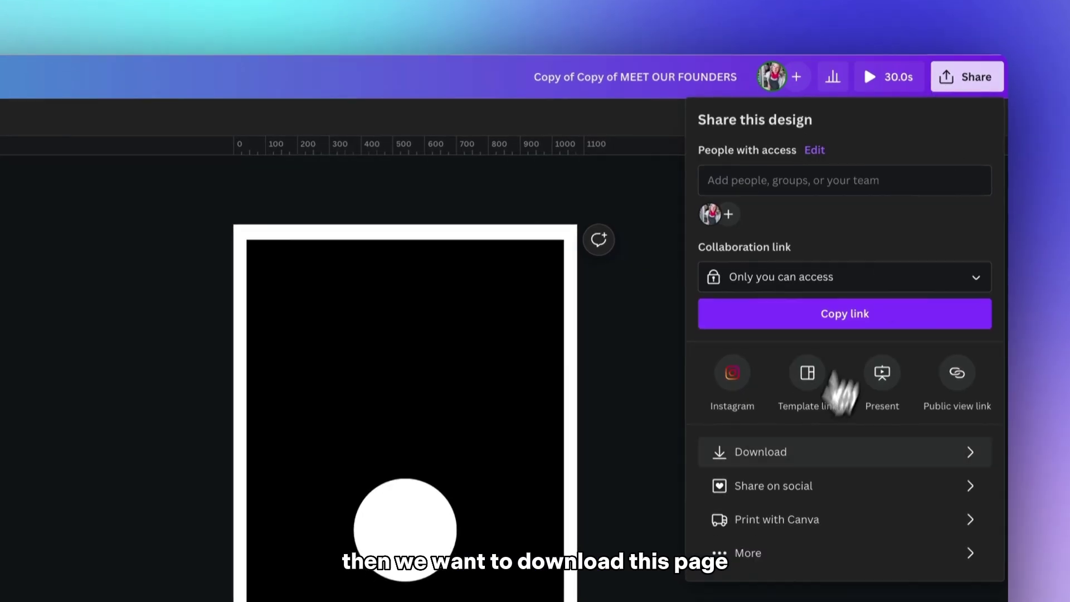
{"action": "left_click", "coordinate": [819, 446]}
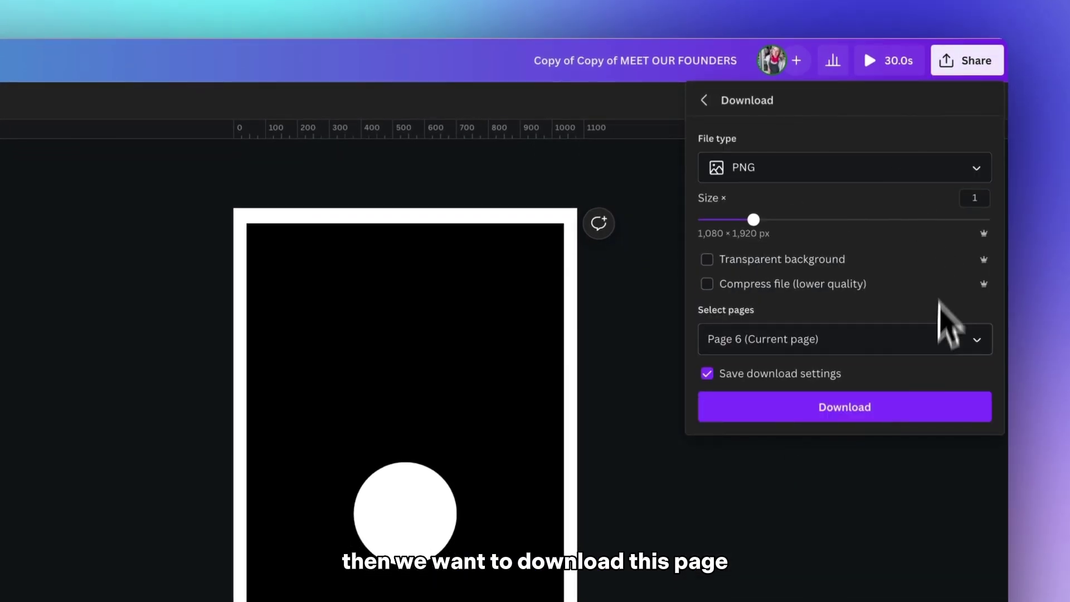
{"action": "left_click", "coordinate": [948, 340]}
{"action": "scroll", "coordinate": [984, 323], "scroll_direction": "down", "scroll_amount": 2}
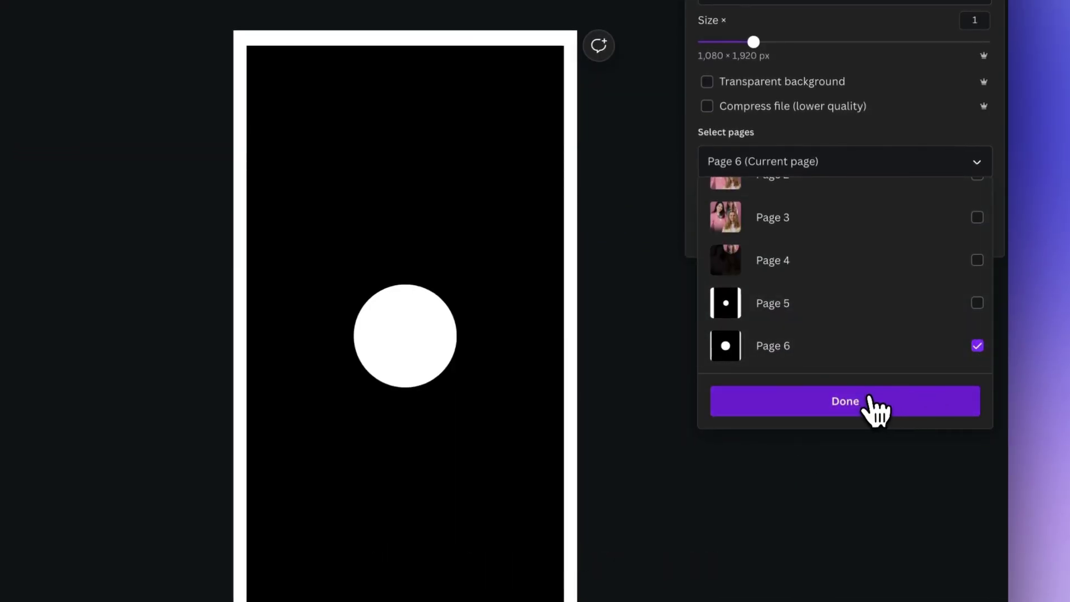
{"action": "left_click", "coordinate": [870, 400]}
{"action": "left_click", "coordinate": [832, 237]}
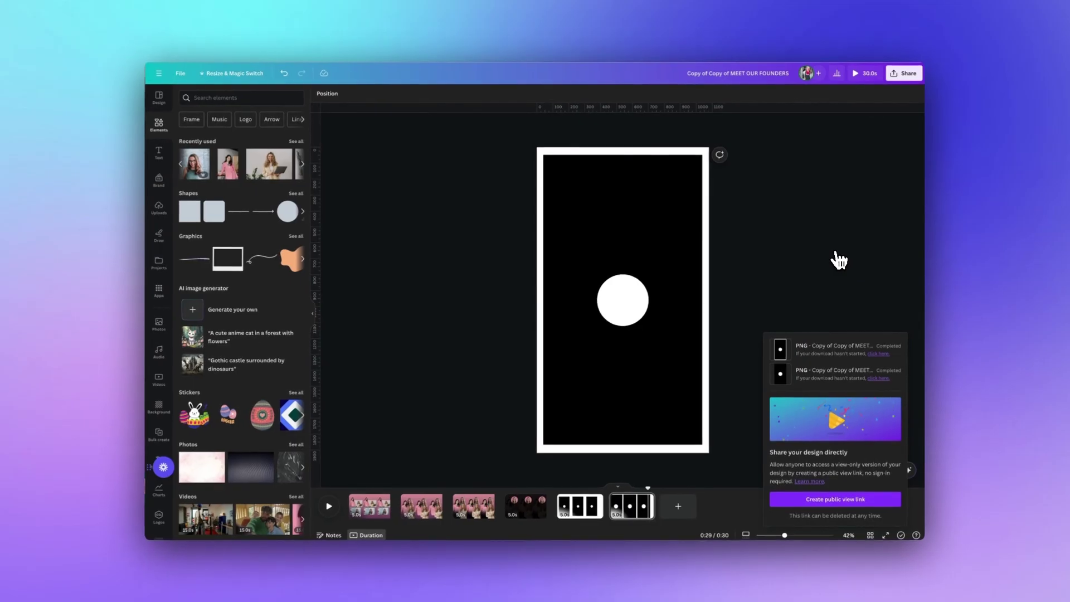
{"action": "left_click", "coordinate": [836, 258]}
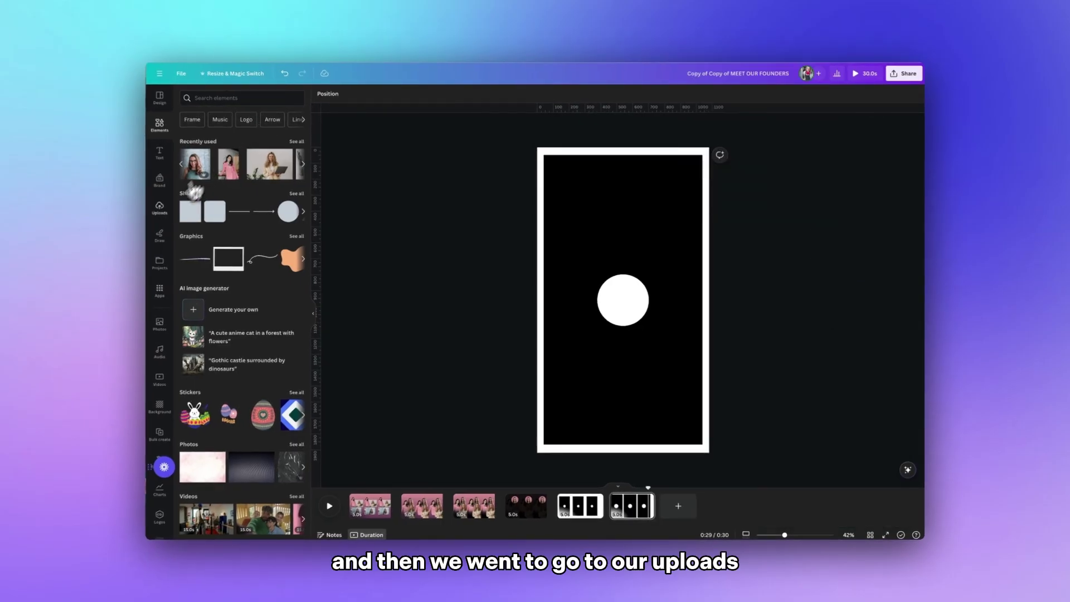
Choose the downloaded PNG from Downloads to upload into Uploads
{"action": "left_click", "coordinate": [161, 209]}
{"action": "left_click", "coordinate": [234, 116]}
{"action": "left_click", "coordinate": [304, 170]}
Finish uploading the PNG and stretch it to fill a new blank page
{"action": "left_click", "coordinate": [773, 437]}
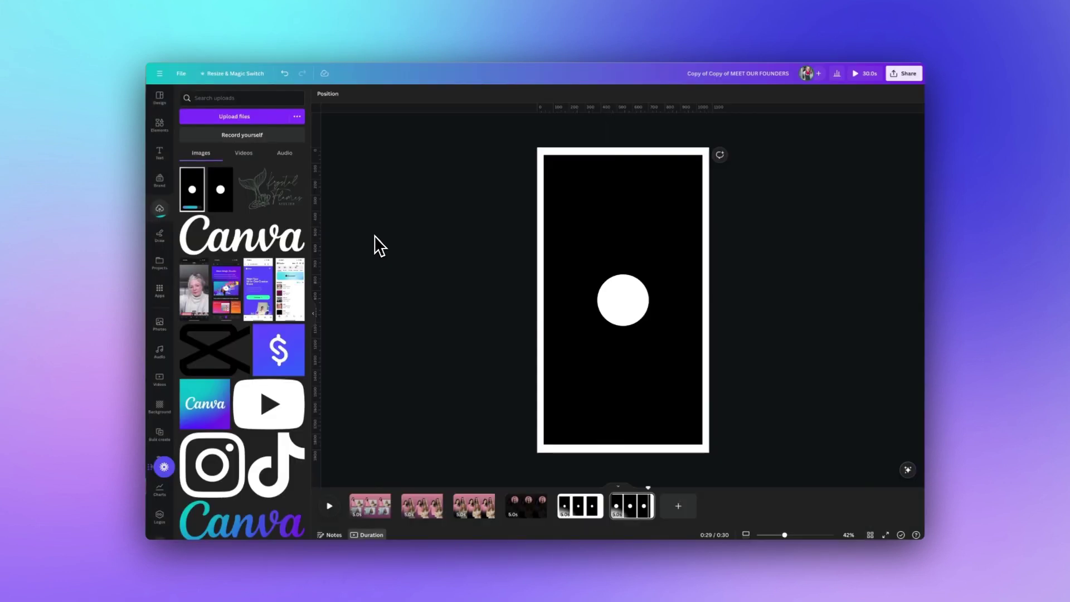
{"action": "left_click", "coordinate": [678, 505]}
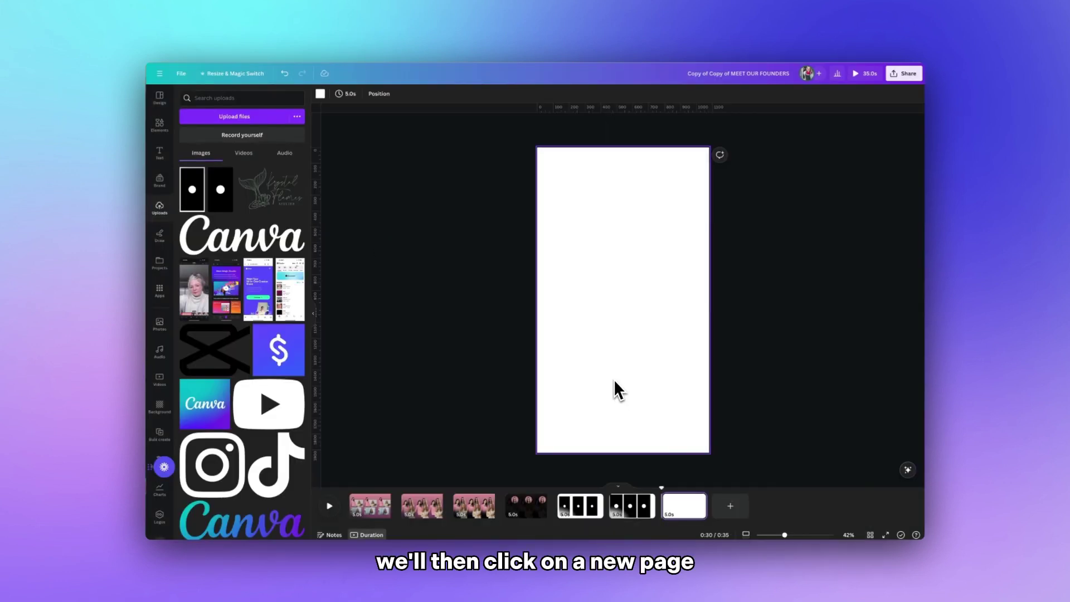
{"action": "left_click", "coordinate": [192, 190]}
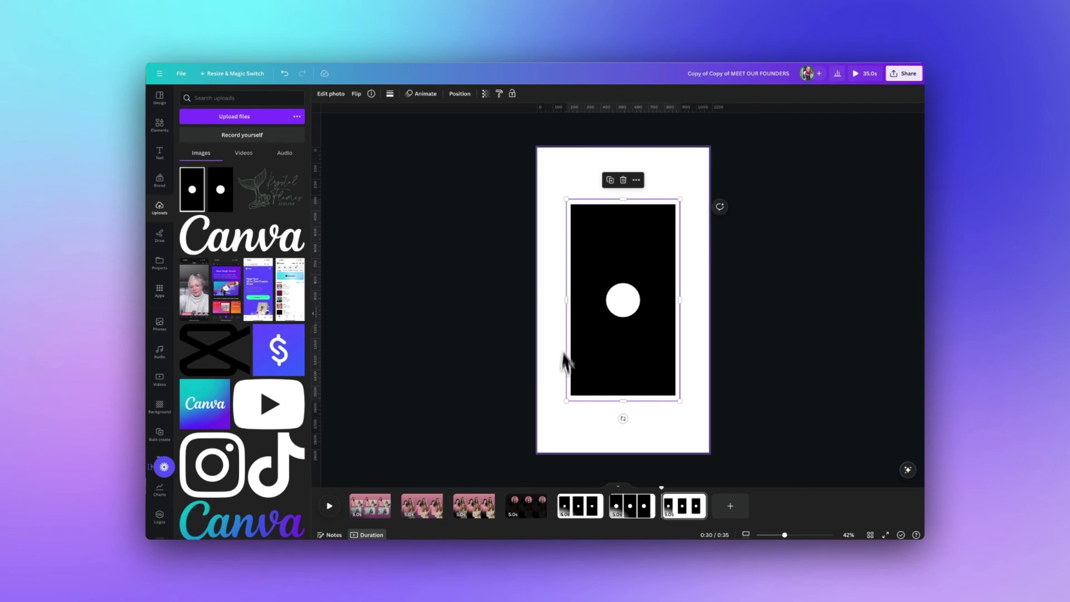
{"action": "left_click_drag", "start_coordinate": [564, 463], "coordinate": [539, 434]}
{"action": "left_click_drag", "start_coordinate": [680, 199], "coordinate": [703, 156]}
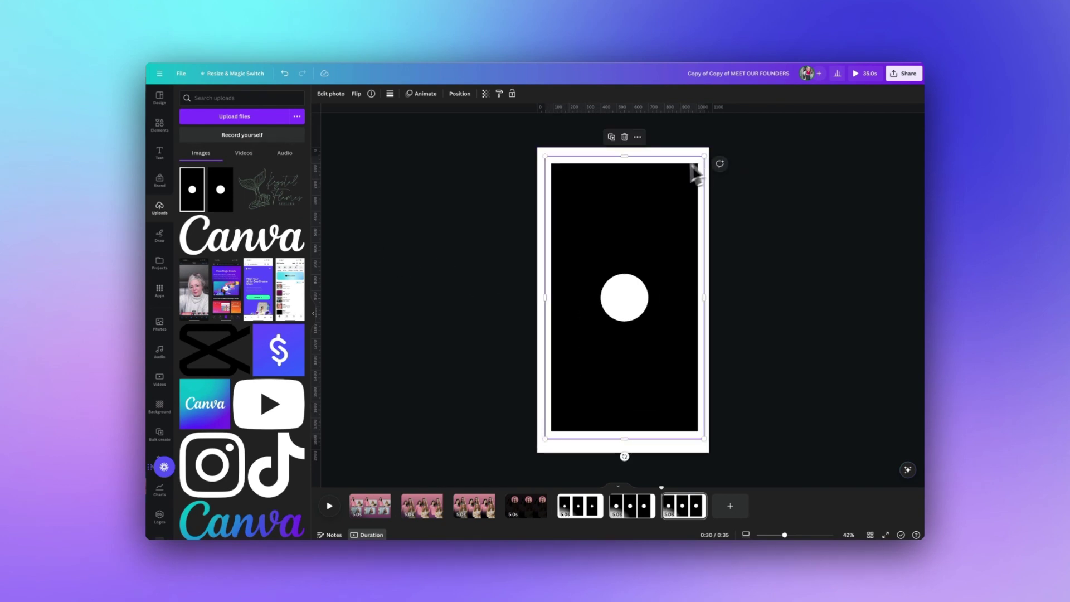
Run Background Remover on the circle image to make its white areas transparent
{"action": "left_click", "coordinate": [329, 95]}
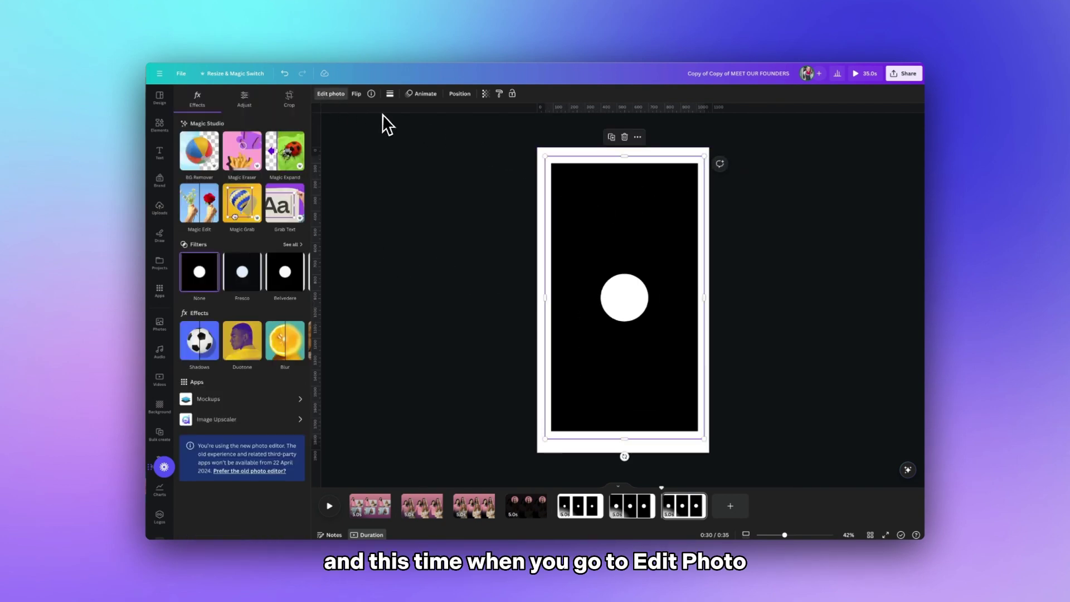
{"action": "left_click", "coordinate": [195, 158]}
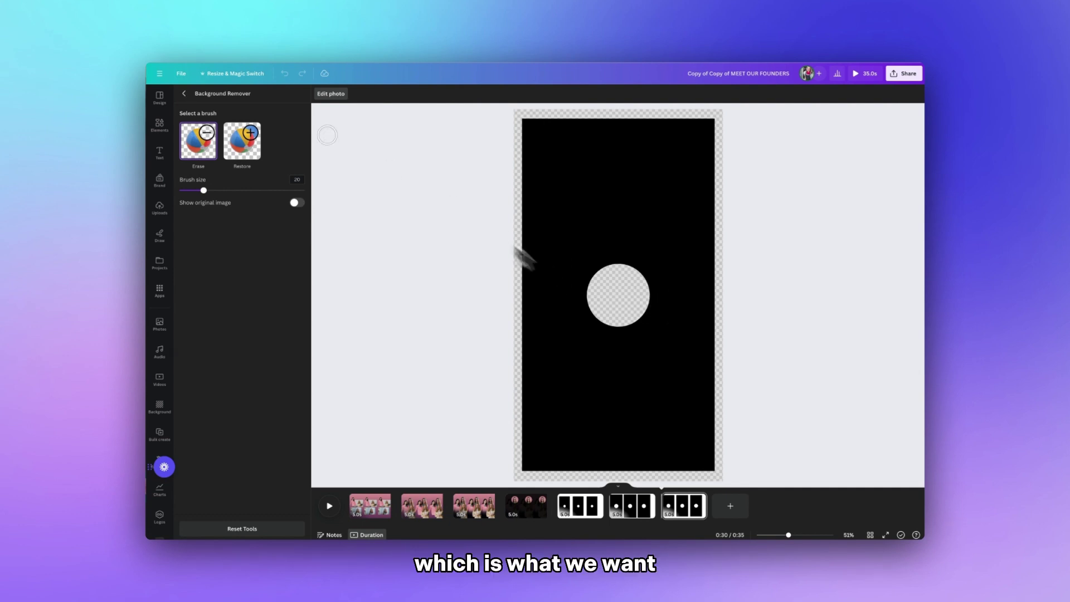
{"action": "left_click", "coordinate": [184, 94]}
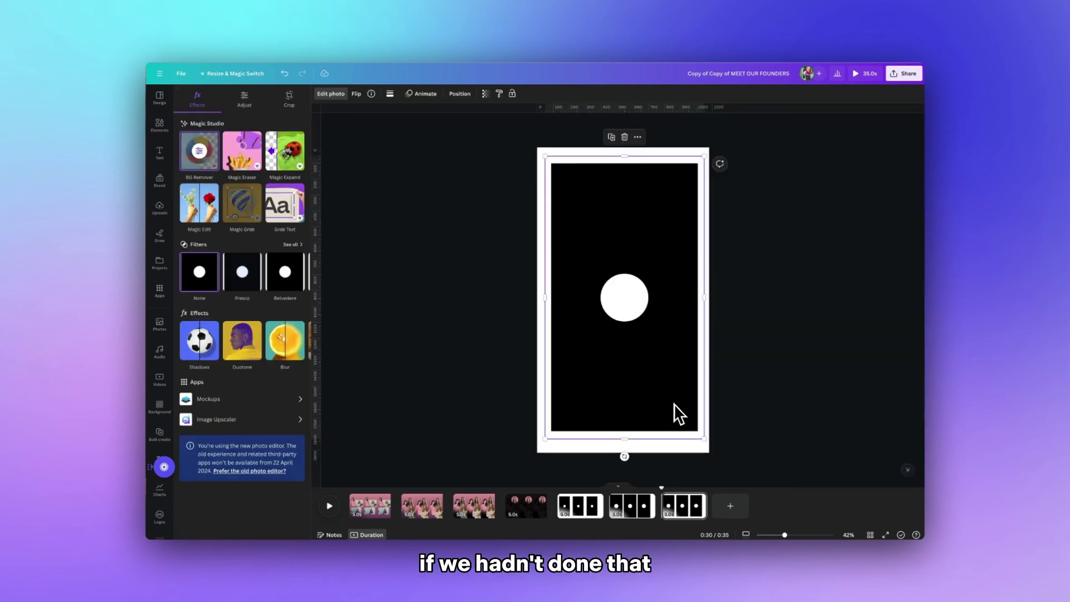
Place the black circle image on another new page, enlarge it, and remove its background
{"action": "left_click", "coordinate": [720, 507]}
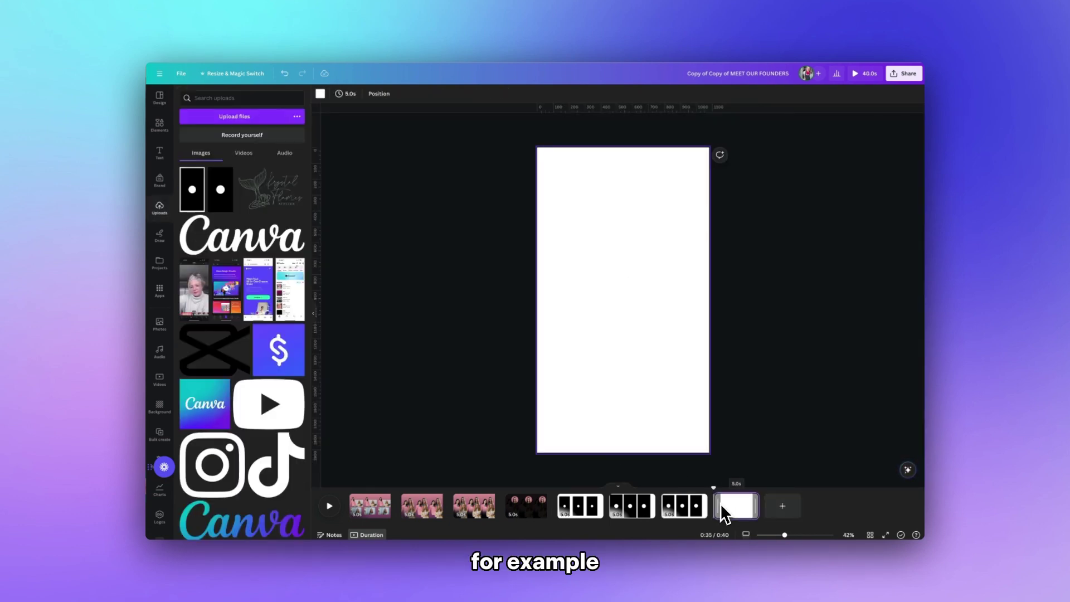
{"action": "left_click", "coordinate": [220, 206]}
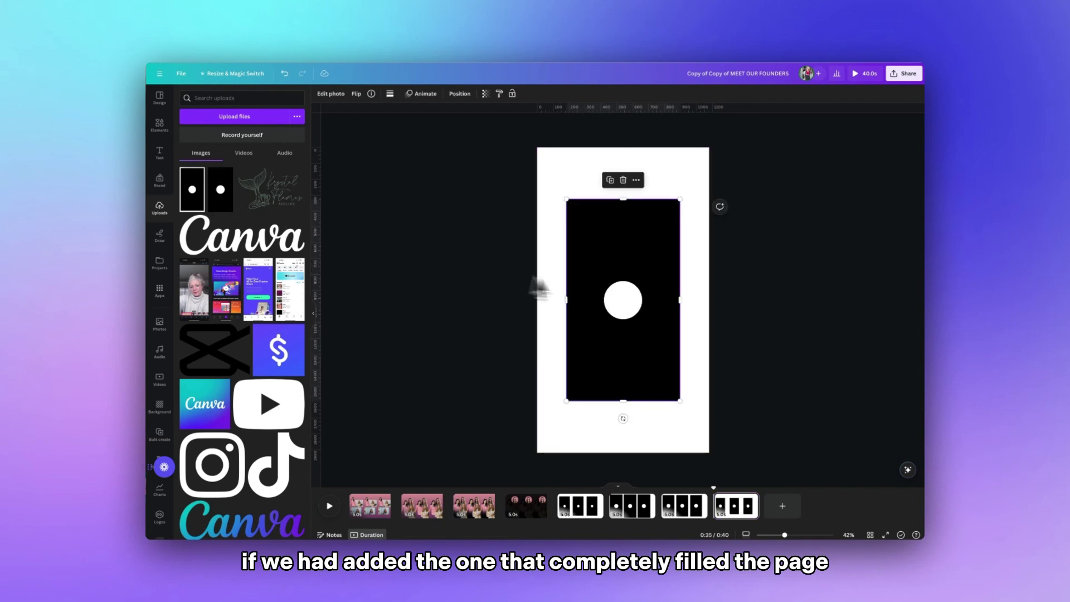
{"action": "left_click_drag", "start_coordinate": [567, 201], "coordinate": [532, 150]}
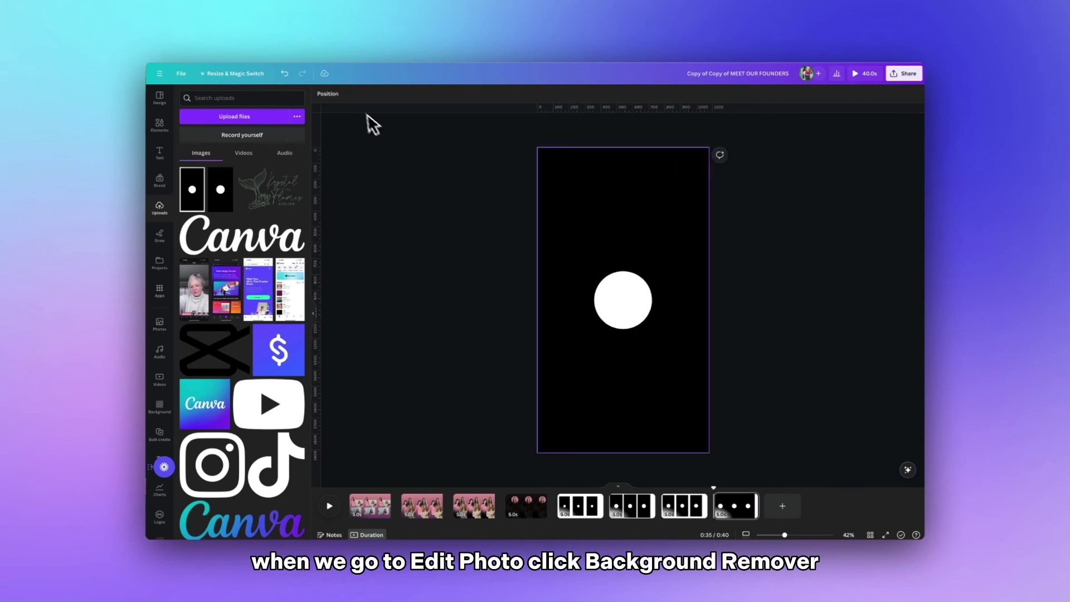
{"action": "left_click", "coordinate": [552, 181]}
{"action": "left_click", "coordinate": [332, 95]}
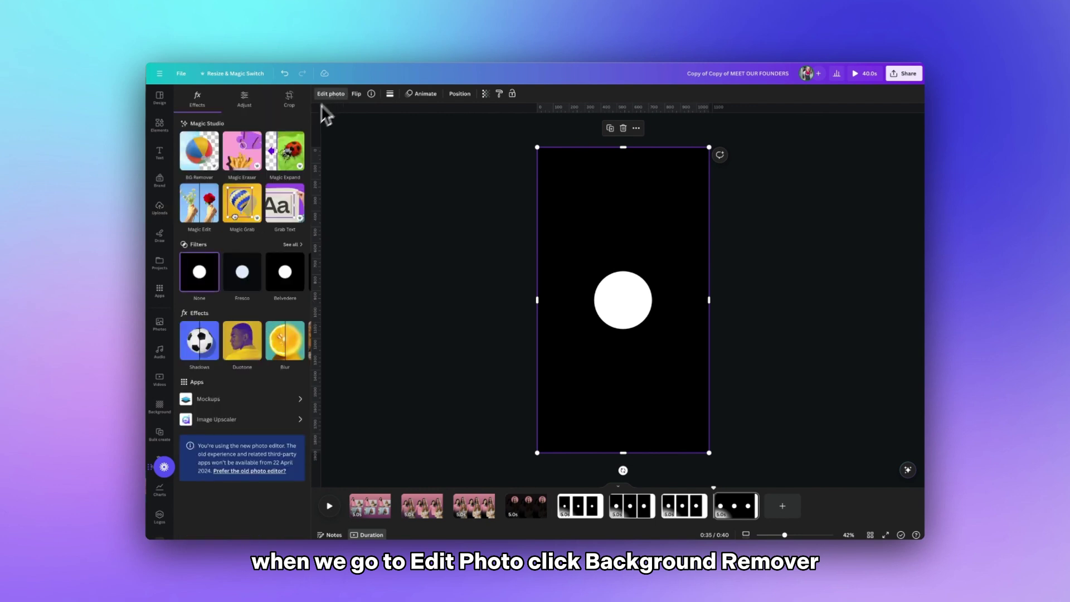
{"action": "left_click", "coordinate": [215, 157]}
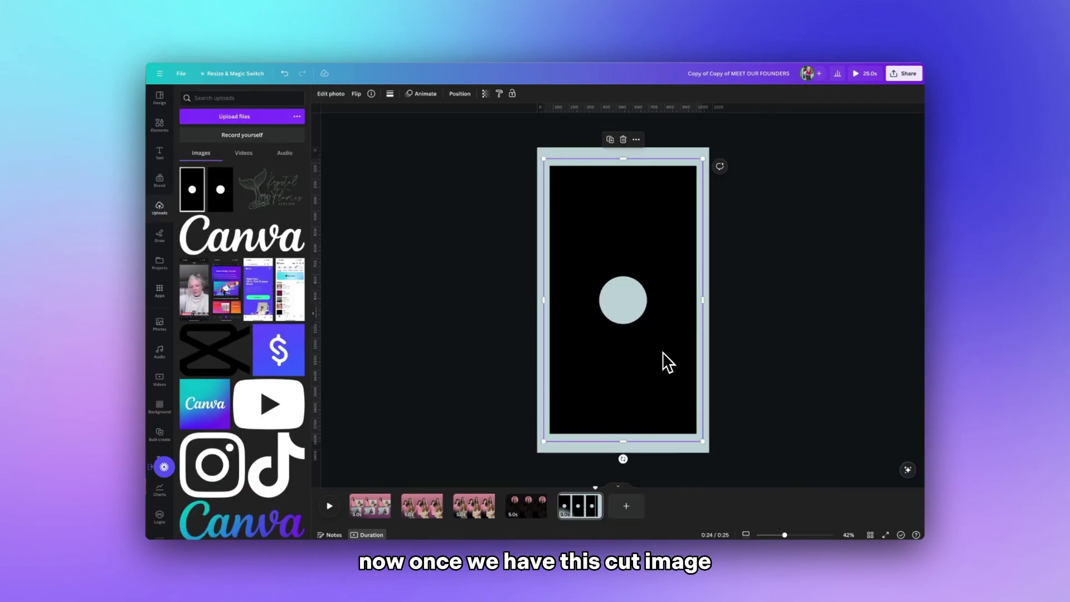
Paste the cut overlay onto the pink founders page with its hole over a founder's face
{"action": "left_click", "coordinate": [480, 509]}
{"action": "key", "text": "ctrl+v"}
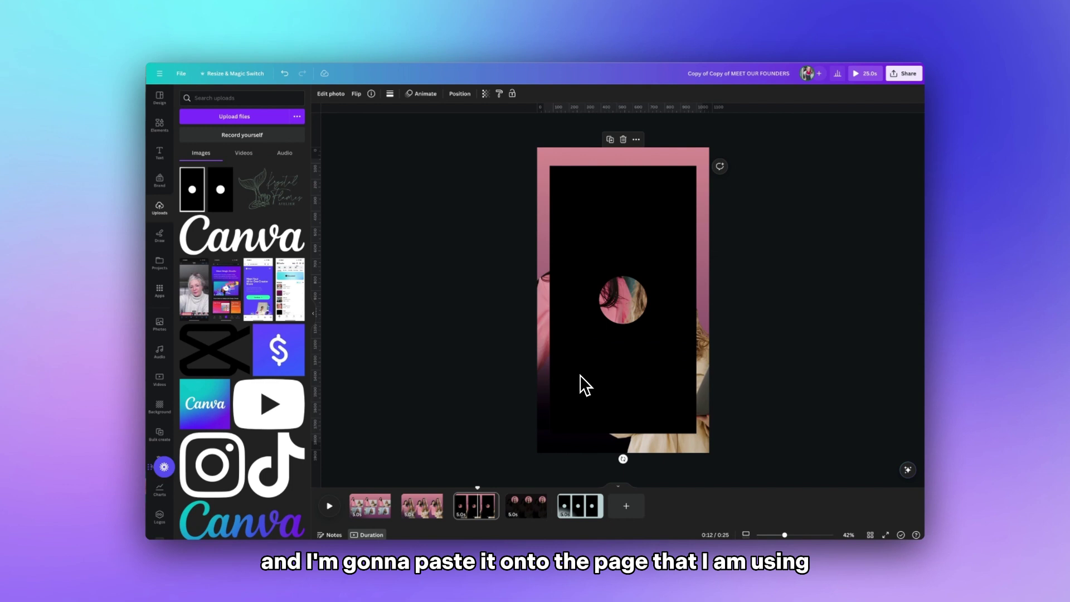
{"action": "left_click", "coordinate": [580, 375]}
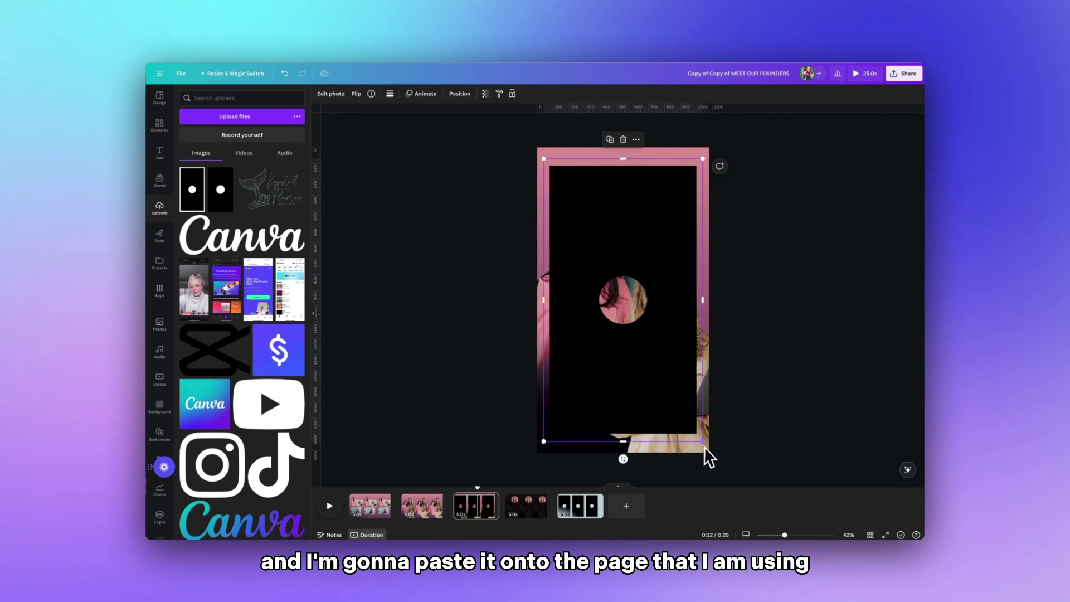
{"action": "mouse_move", "coordinate": [625, 304]}
{"action": "left_mouse_down"}
{"action": "mouse_move", "coordinate": [594, 306]}
{"action": "mouse_move", "coordinate": [582, 237]}
{"action": "mouse_move", "coordinate": [647, 240]}
{"action": "mouse_move", "coordinate": [631, 290]}
{"action": "left_mouse_up"}
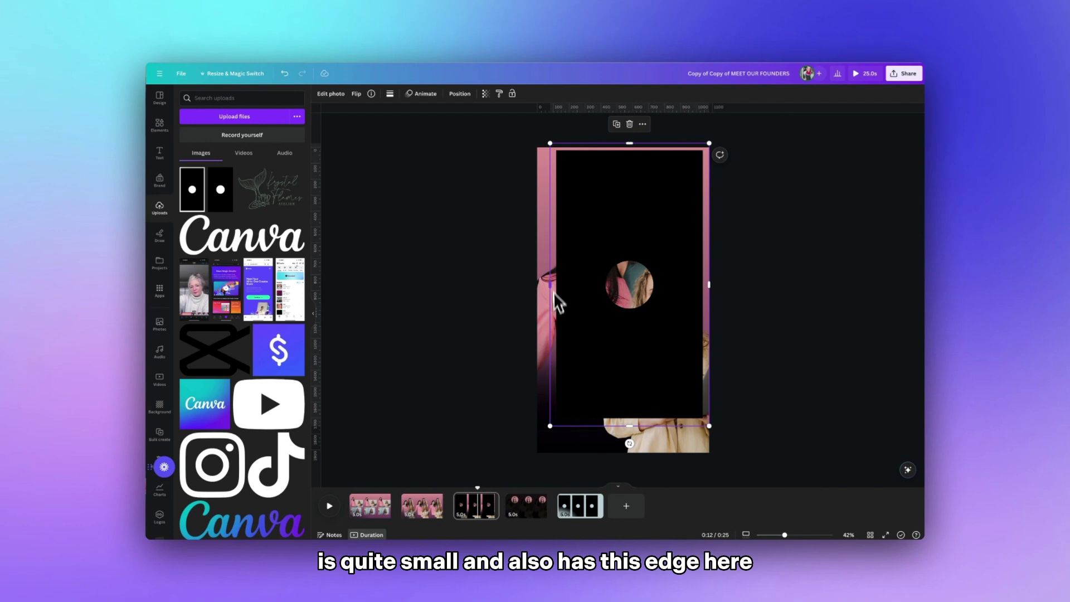
Set the overlay's transparency to about 90 and enlarge it to cover the whole page
{"action": "left_click", "coordinate": [486, 96]}
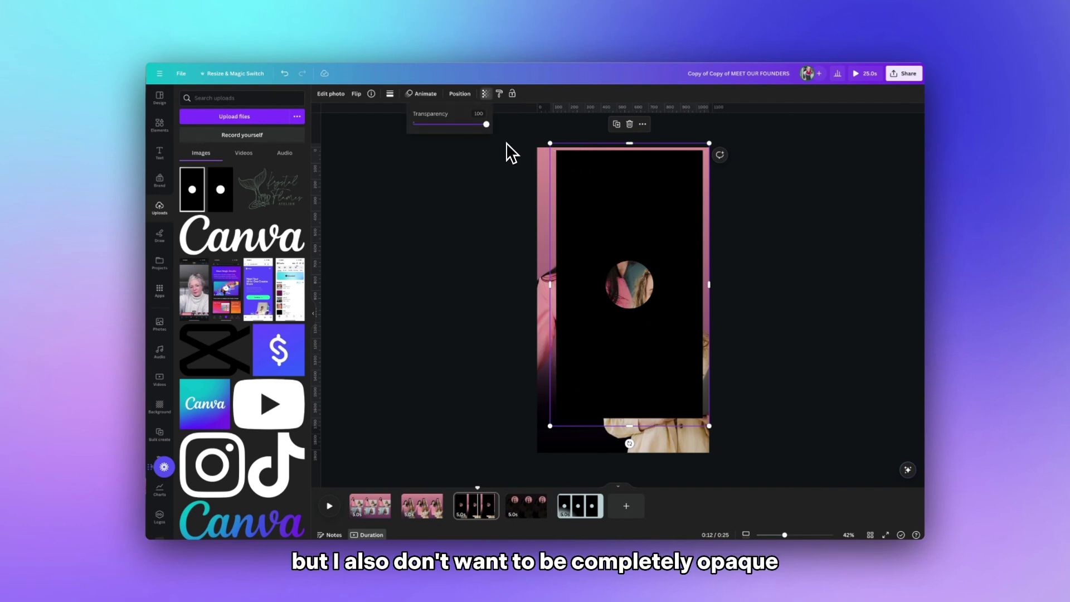
{"action": "left_click_drag", "start_coordinate": [487, 124], "coordinate": [481, 126]}
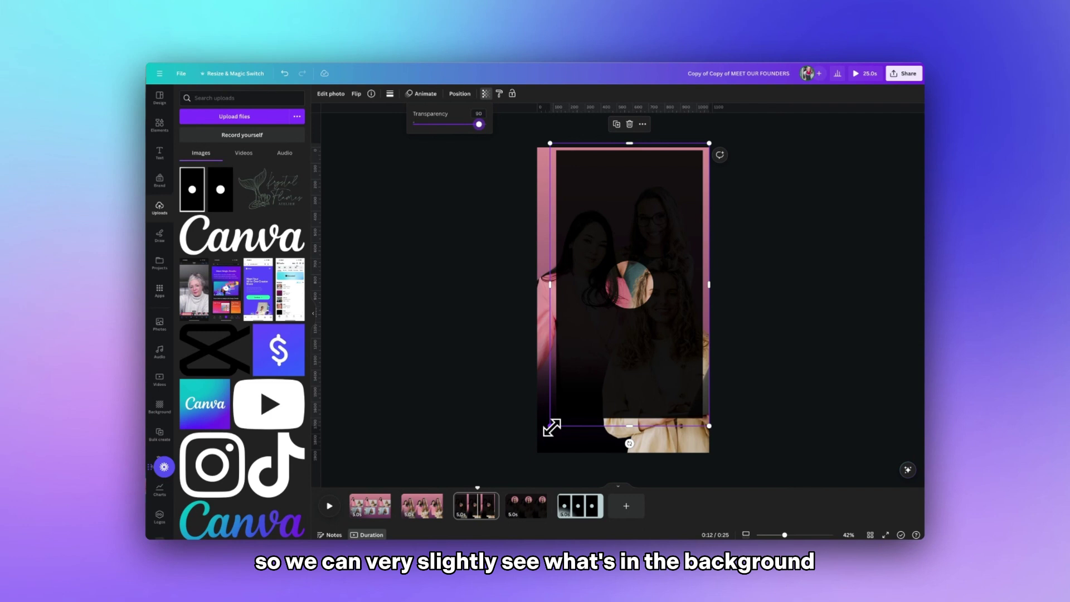
{"action": "left_click_drag", "start_coordinate": [551, 427], "coordinate": [684, 317]}
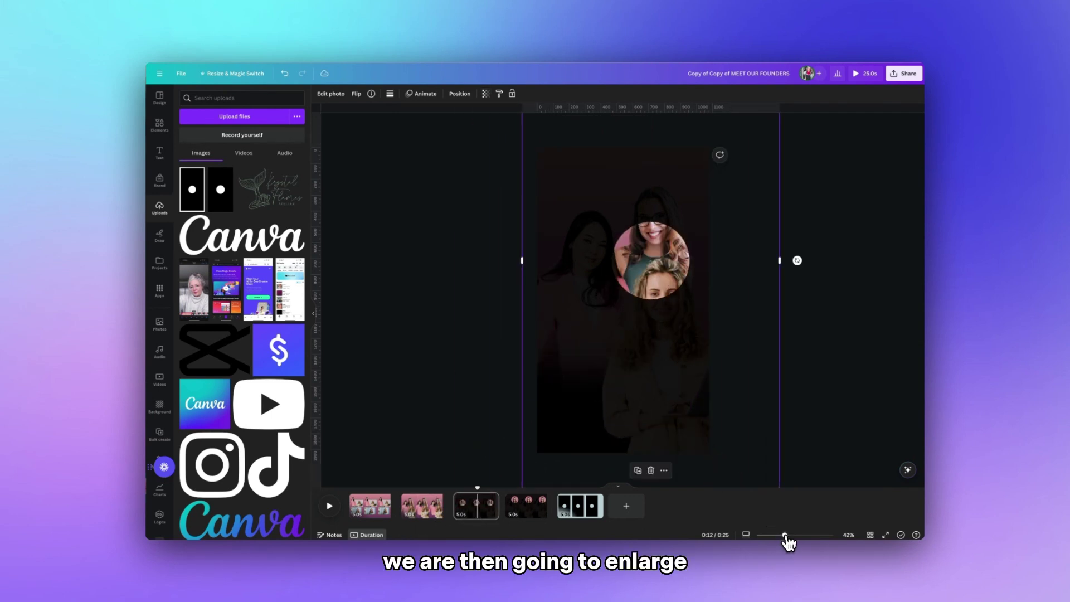
Move the spotlight onto the glasses-wearing founder and shorten the page's duration toward a second
{"action": "left_click_drag", "start_coordinate": [786, 538], "coordinate": [778, 536]}
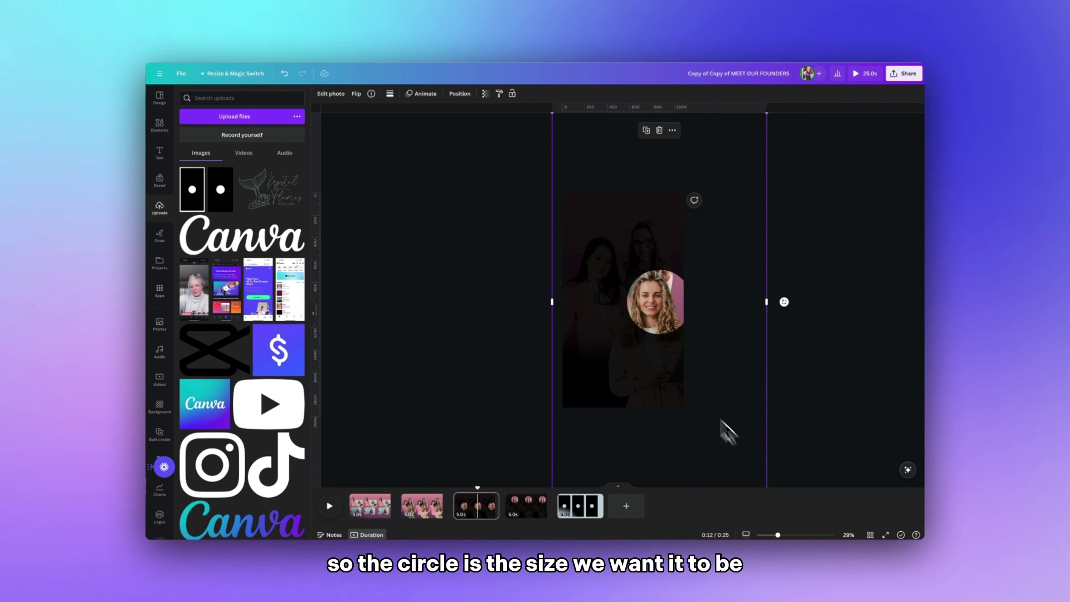
{"action": "left_click_drag", "start_coordinate": [668, 376], "coordinate": [663, 317]}
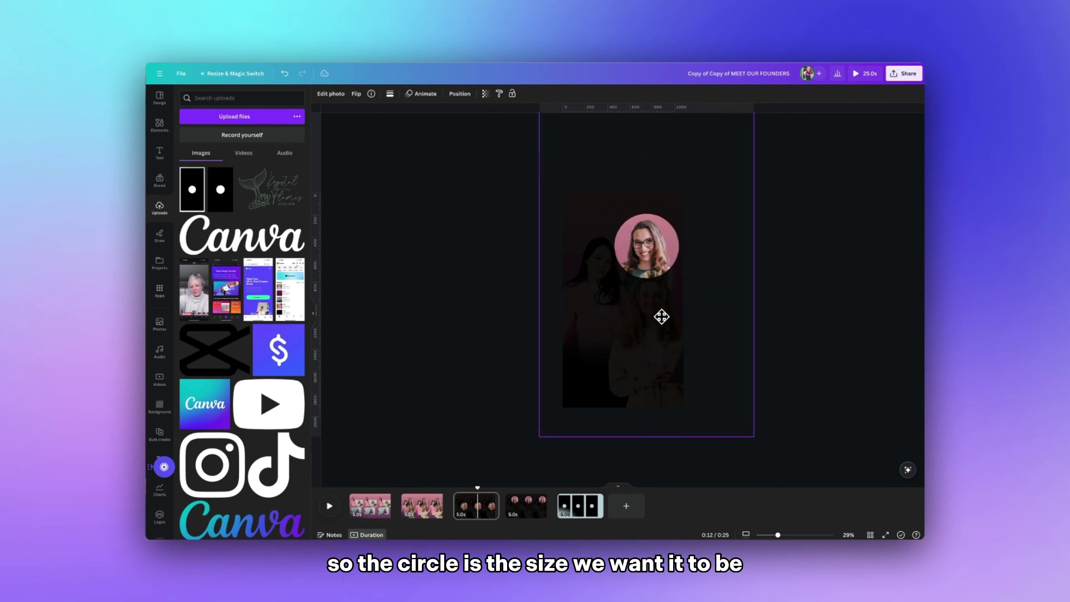
{"action": "left_click", "coordinate": [686, 477]}
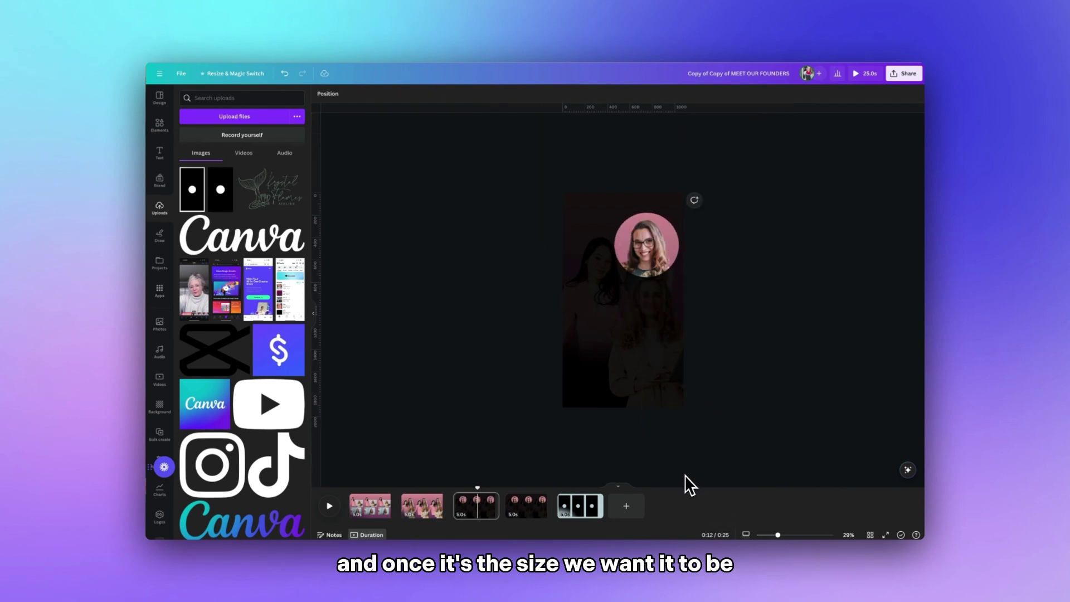
{"action": "left_click_drag", "start_coordinate": [505, 506], "coordinate": [470, 506]}
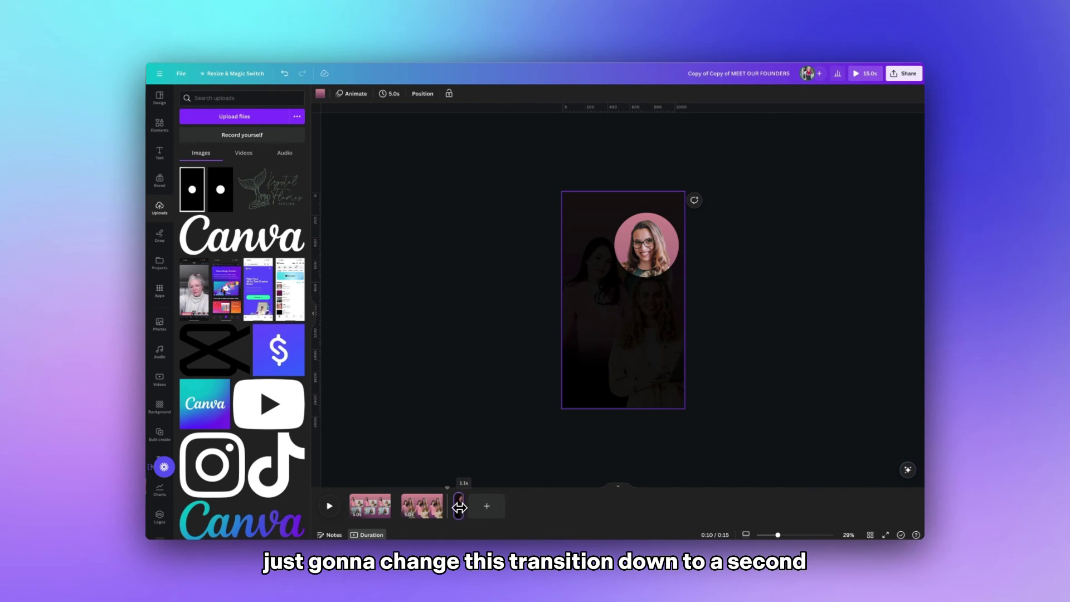
Trim the spotlight page to 1.0s, duplicate it, and center the circle on the dark-haired founder
{"action": "left_click_drag", "start_coordinate": [460, 507], "coordinate": [460, 507]}
{"action": "left_click", "coordinate": [471, 499]}
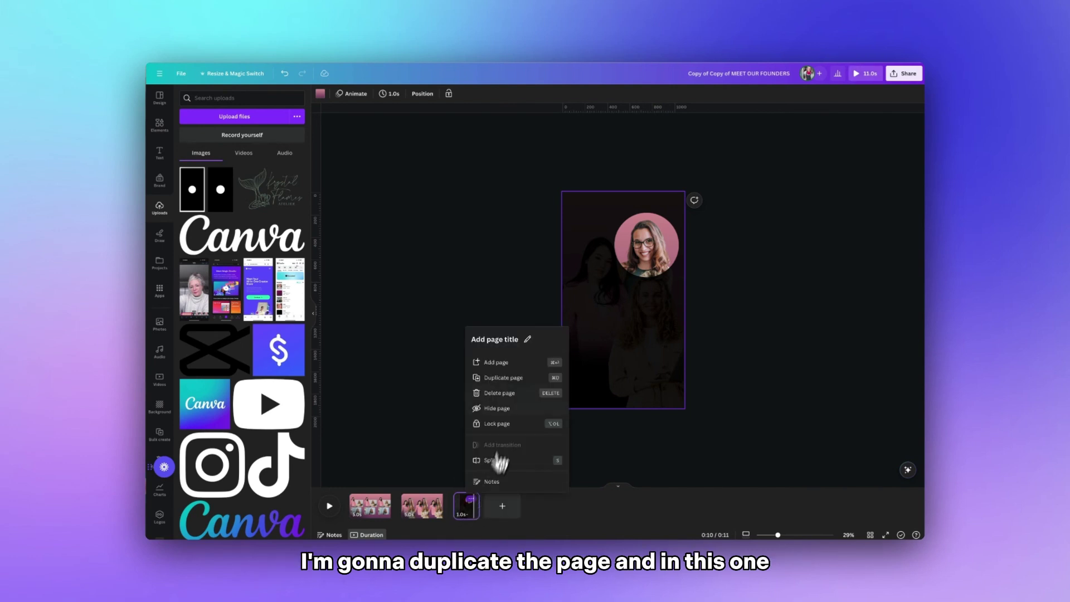
{"action": "left_click", "coordinate": [501, 381]}
{"action": "left_click", "coordinate": [600, 398]}
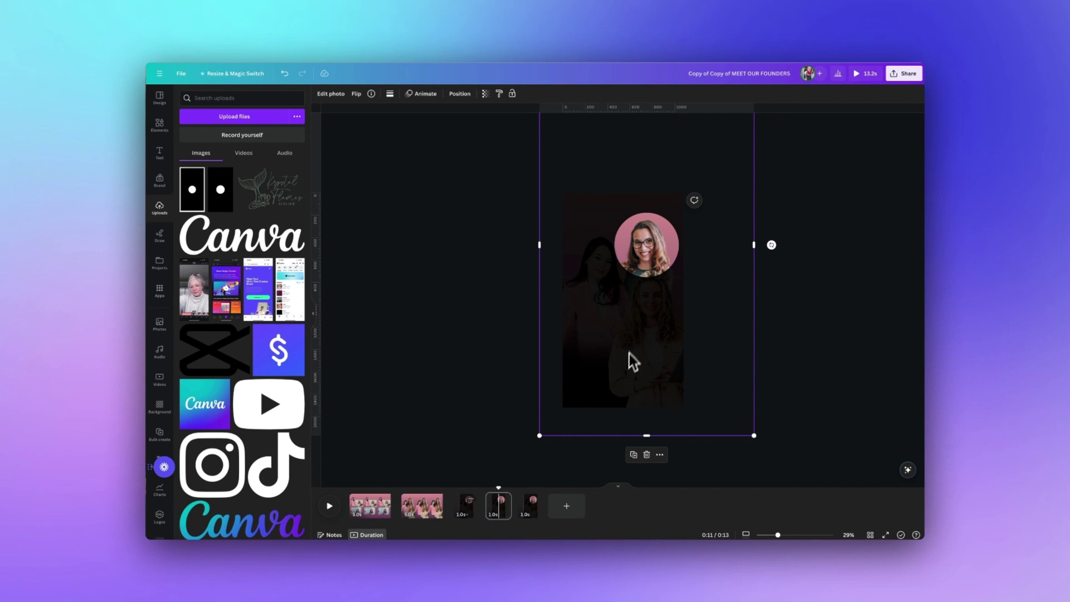
{"action": "left_click_drag", "start_coordinate": [637, 335], "coordinate": [588, 355]}
Duplicate the last spotlight page and move the circle onto the remaining founder's face
{"action": "left_click", "coordinate": [534, 516]}
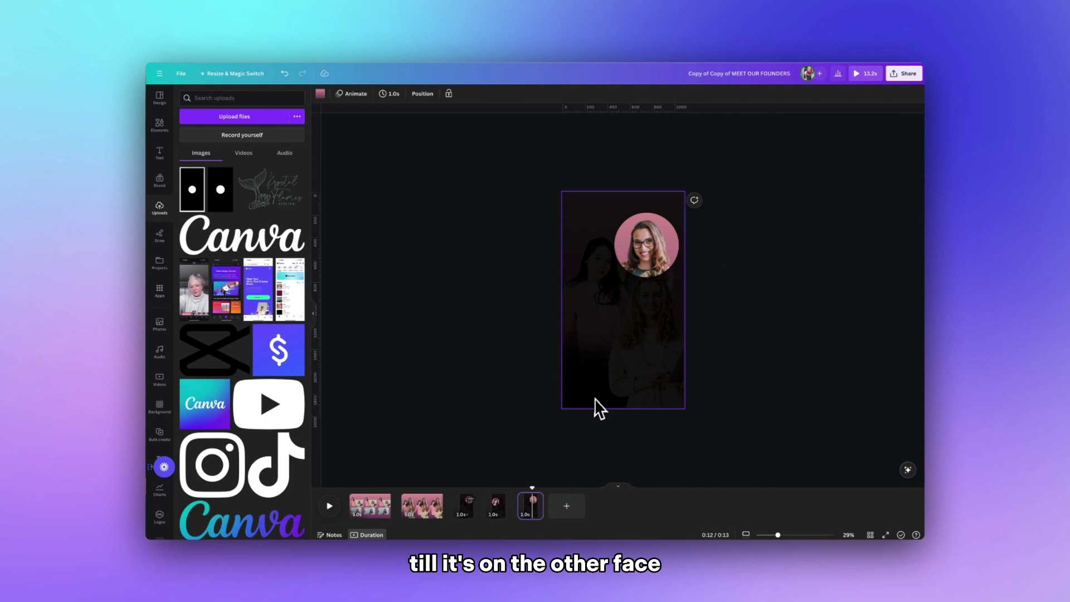
{"action": "left_click", "coordinate": [534, 497]}
{"action": "left_click", "coordinate": [523, 394]}
{"action": "left_click", "coordinate": [587, 293]}
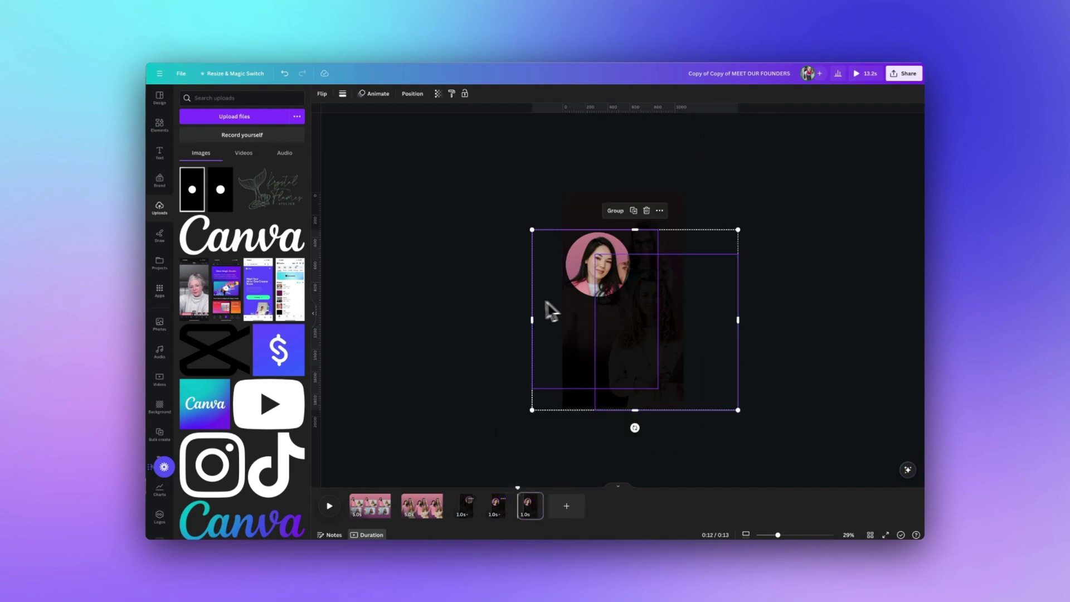
{"action": "left_click_drag", "start_coordinate": [647, 432], "coordinate": [705, 472]}
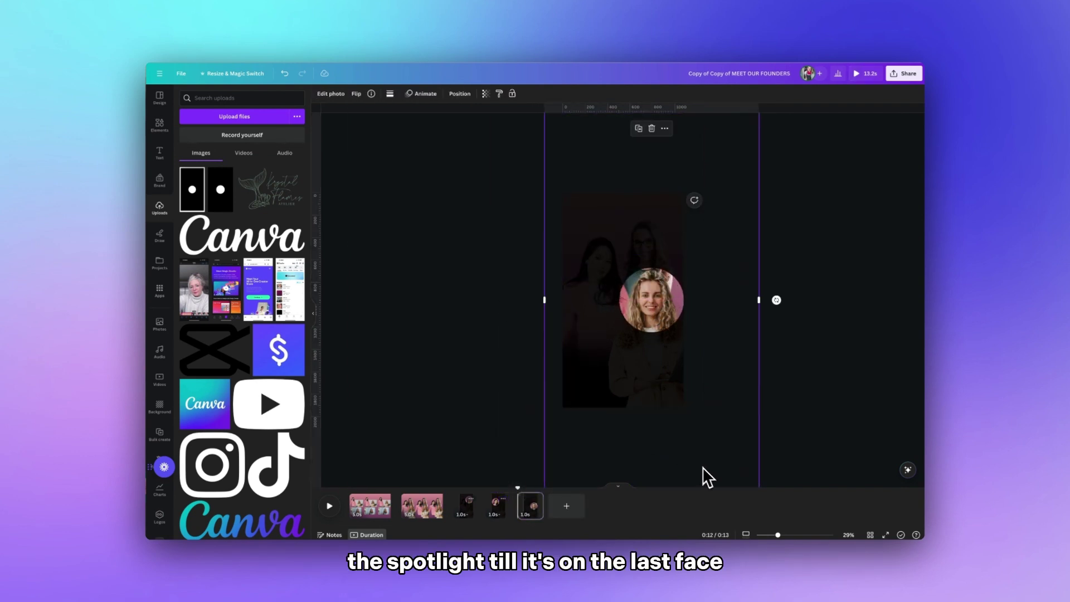
Add a Match & Move transition between the first two spotlight pages
{"action": "left_click", "coordinate": [508, 460]}
{"action": "left_click_drag", "start_coordinate": [778, 535], "coordinate": [788, 536]}
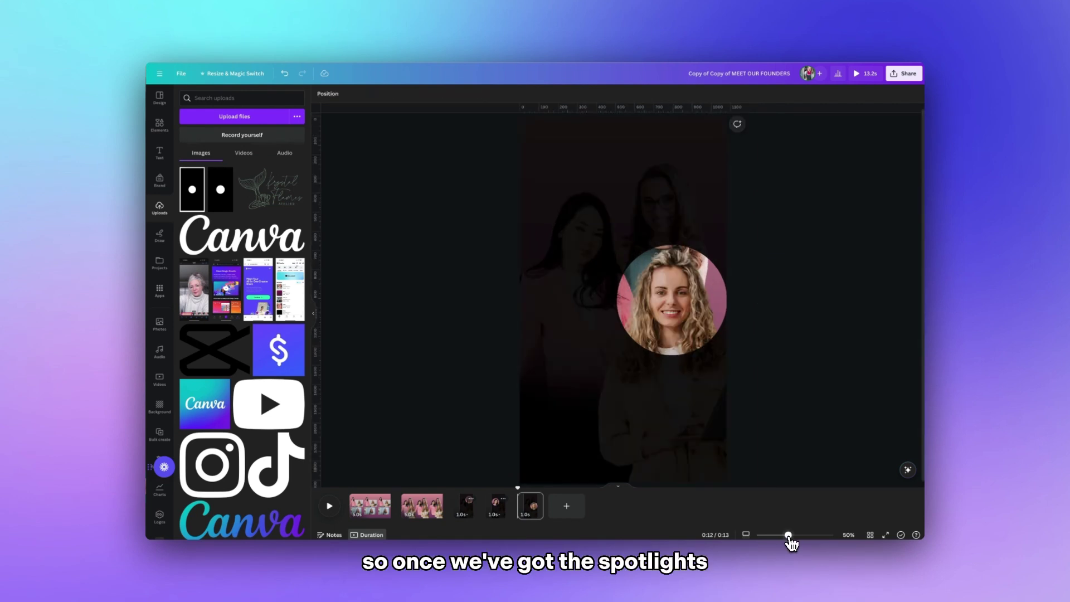
{"action": "left_click", "coordinate": [492, 507]}
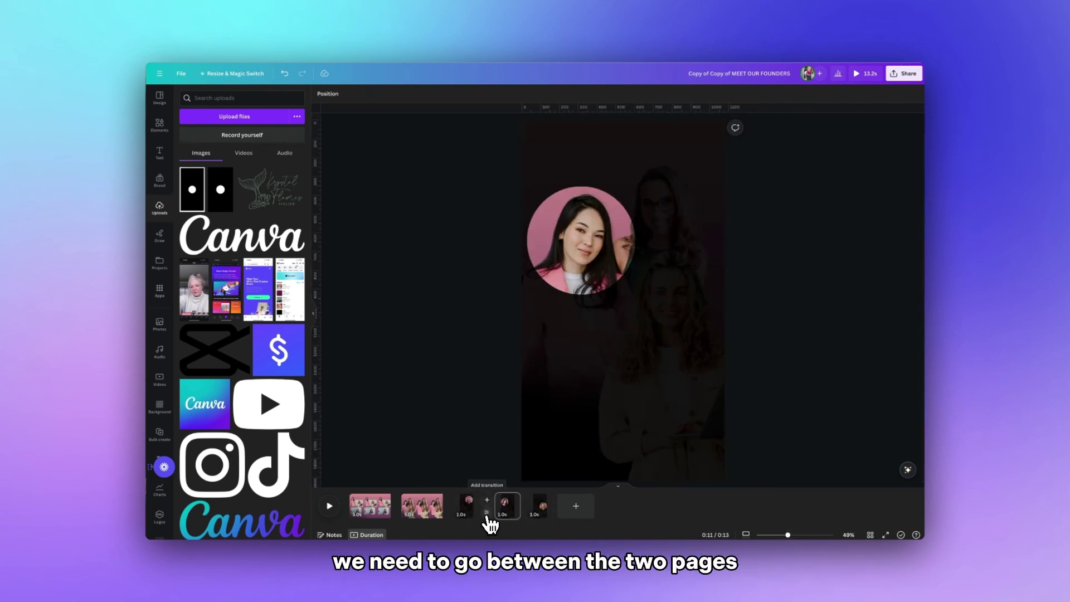
{"action": "left_click", "coordinate": [489, 519]}
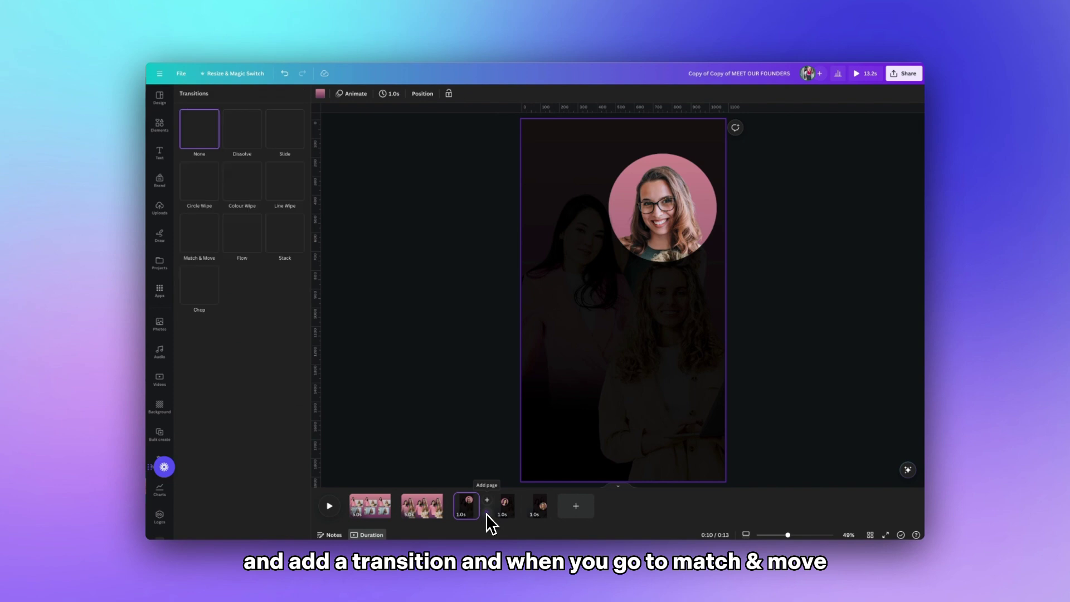
{"action": "left_click", "coordinate": [202, 246]}
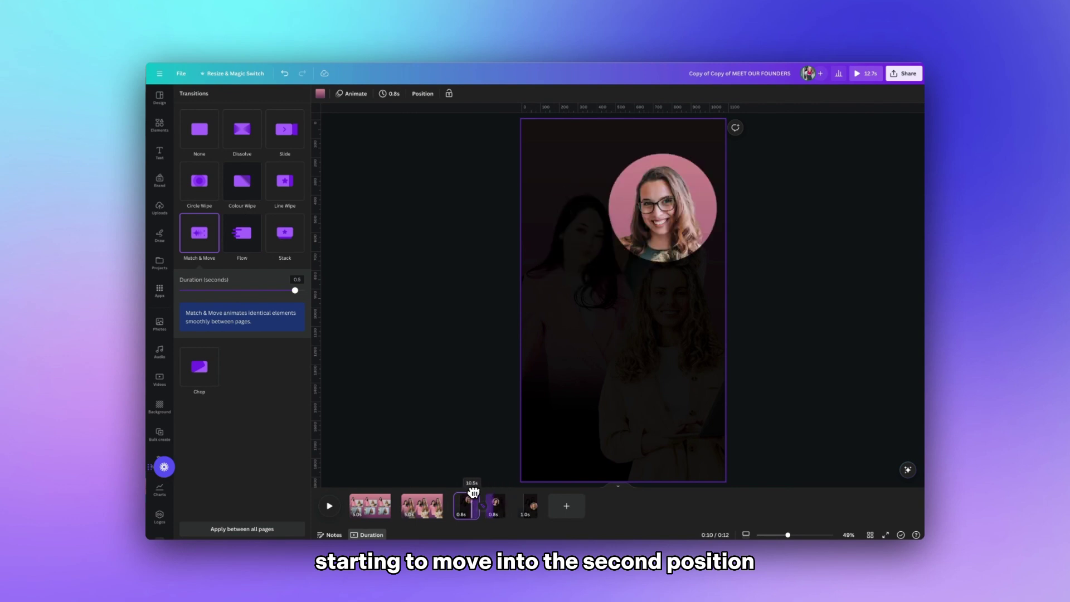
Add a Match & Move transition between the last two spotlight pages and scrub to preview it
{"action": "left_click", "coordinate": [529, 506]}
{"action": "left_click", "coordinate": [520, 516]}
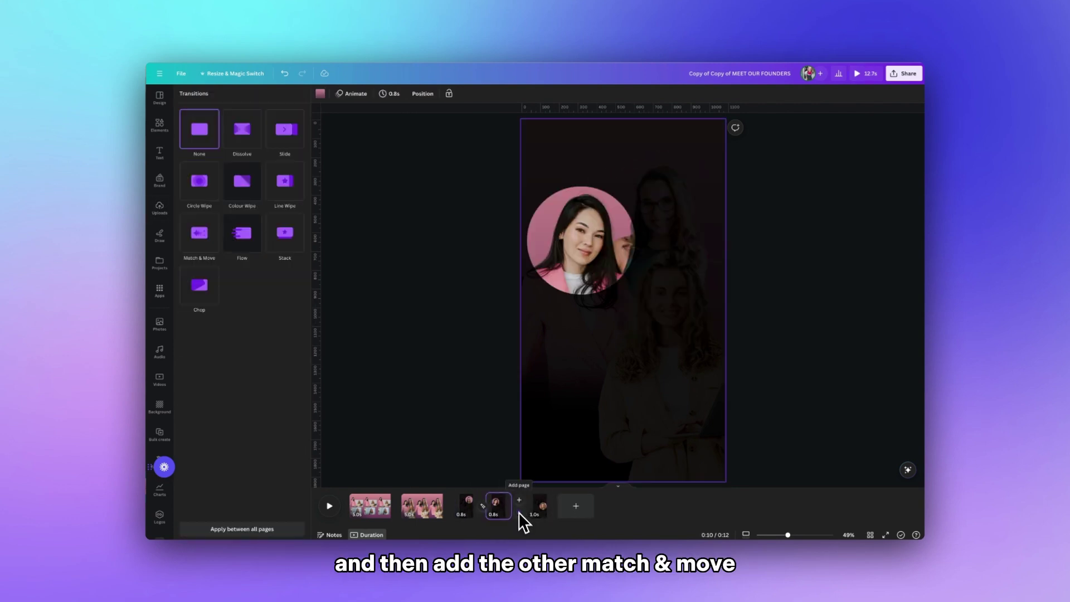
{"action": "left_click", "coordinate": [276, 271]}
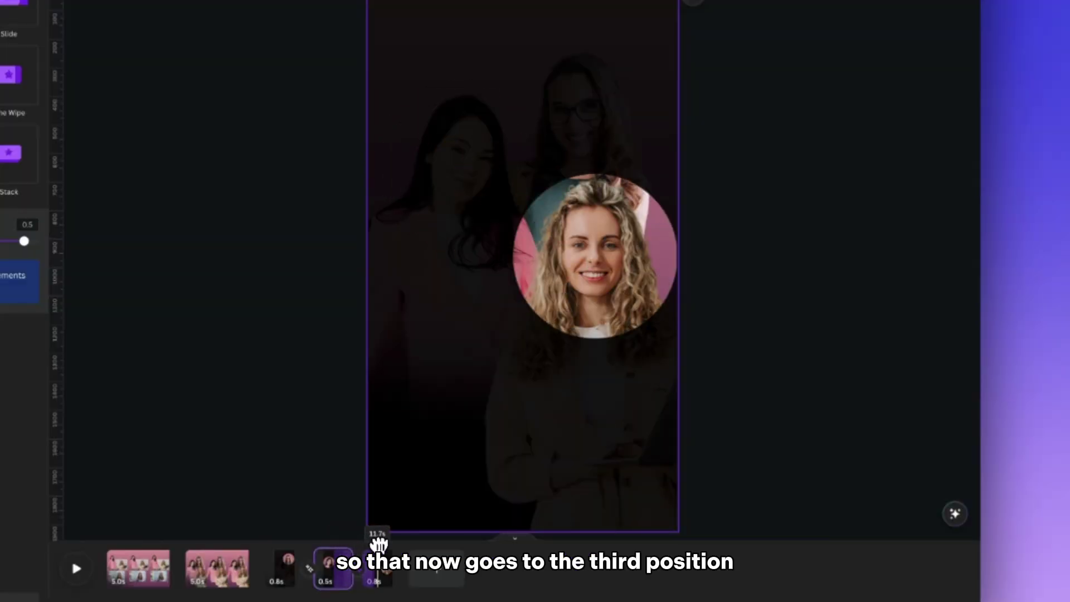
{"action": "mouse_move", "coordinate": [379, 544]}
{"action": "left_mouse_down"}
{"action": "mouse_move", "coordinate": [342, 544]}
{"action": "mouse_move", "coordinate": [376, 545]}
{"action": "left_mouse_up"}
Jump the playhead back to the first spotlight page to preview the founders' video
{"action": "left_click", "coordinate": [266, 549]}
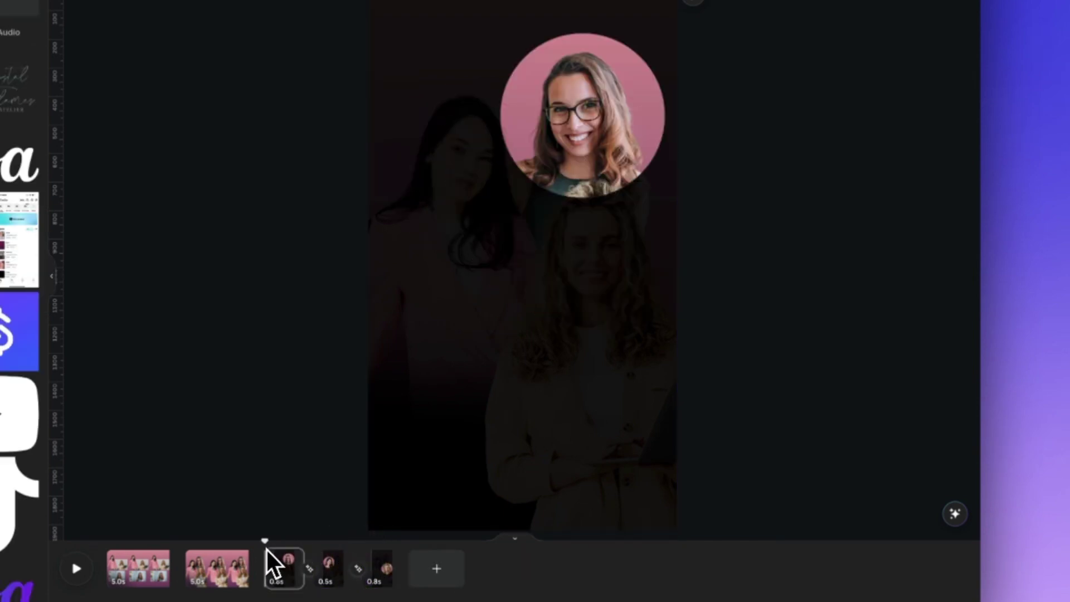